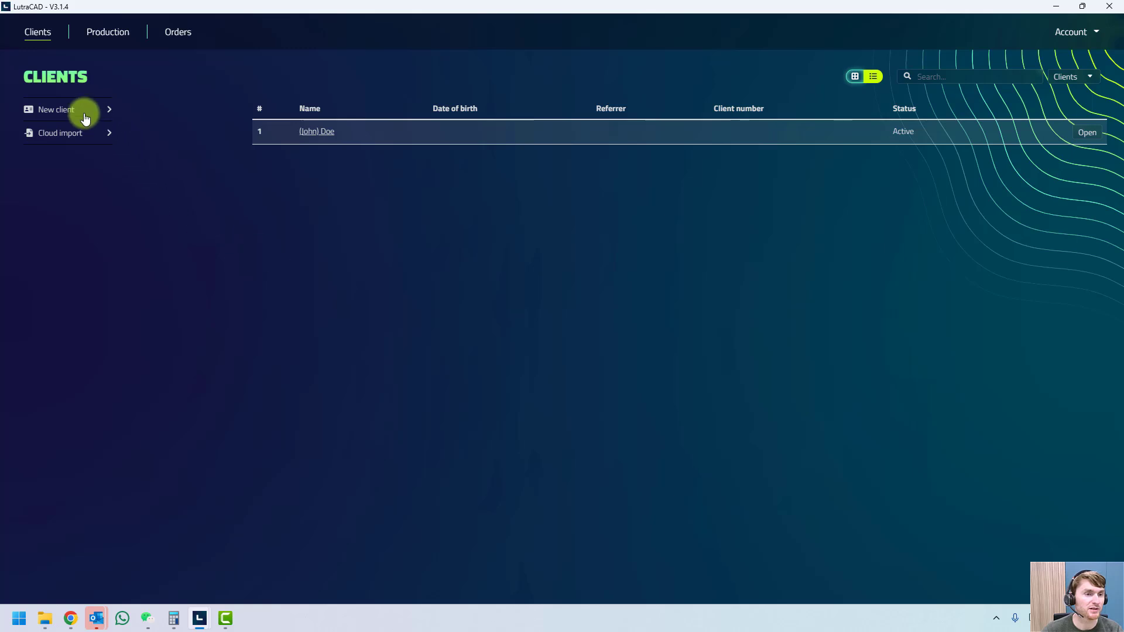
Add a new client identified only by a client number and create a project named 2024 for it.
left_click(63, 115)
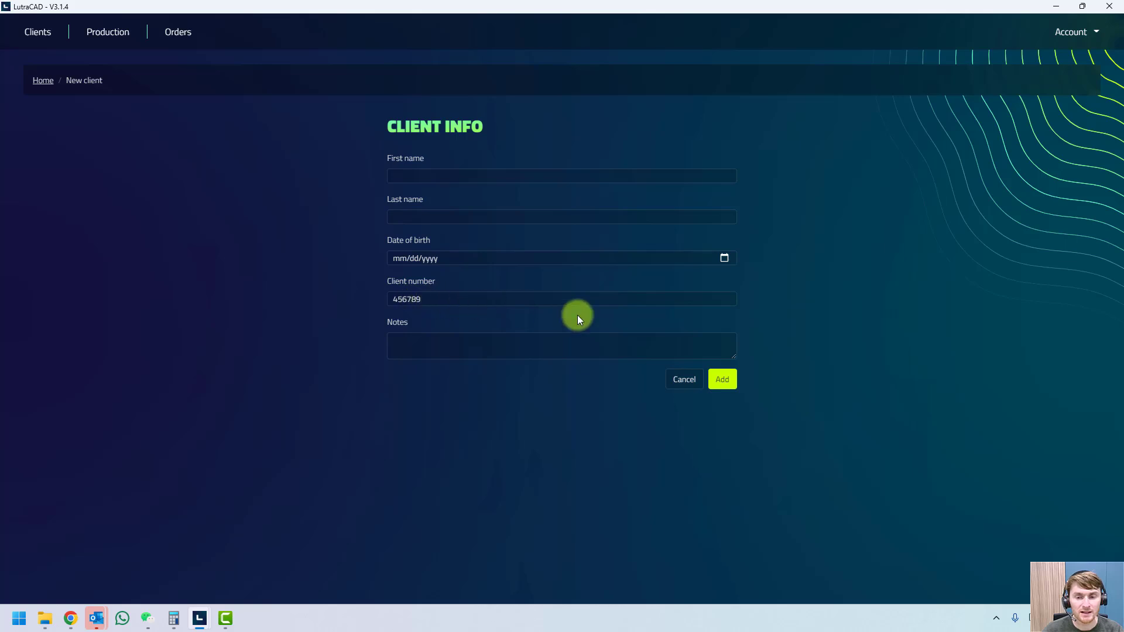
left_click(725, 383)
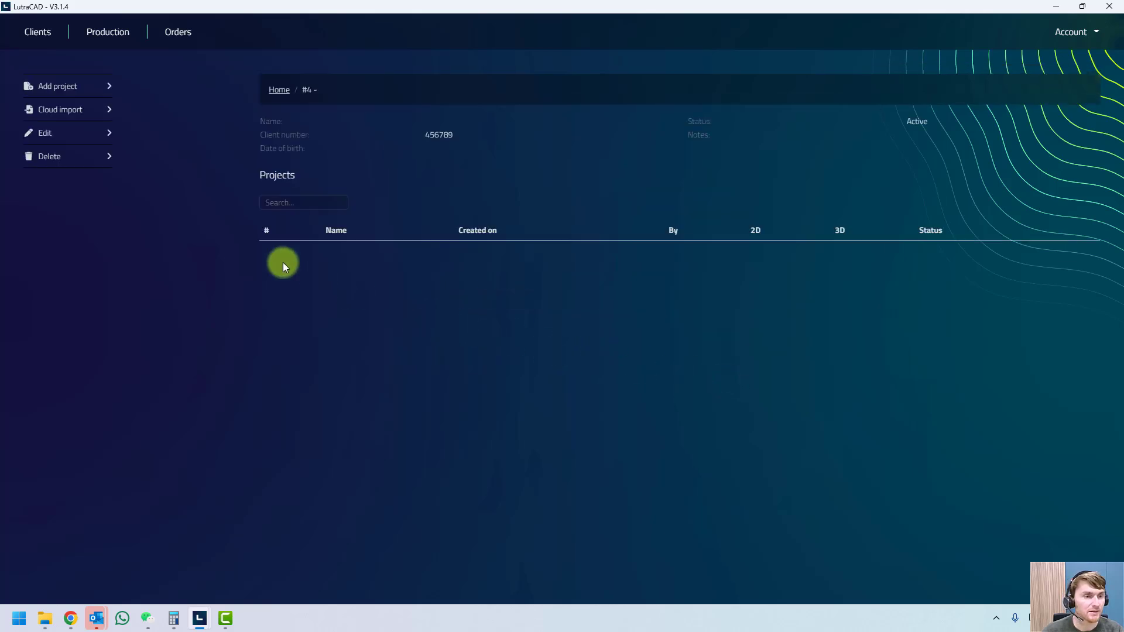
left_click(56, 88)
left_click(472, 304)
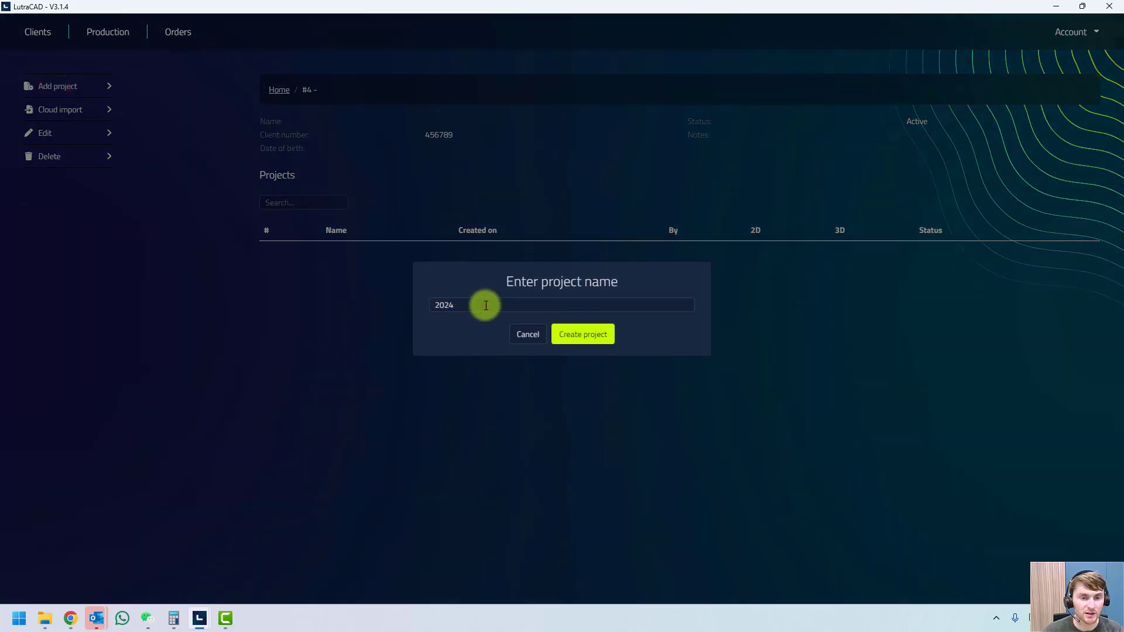
left_click(437, 305)
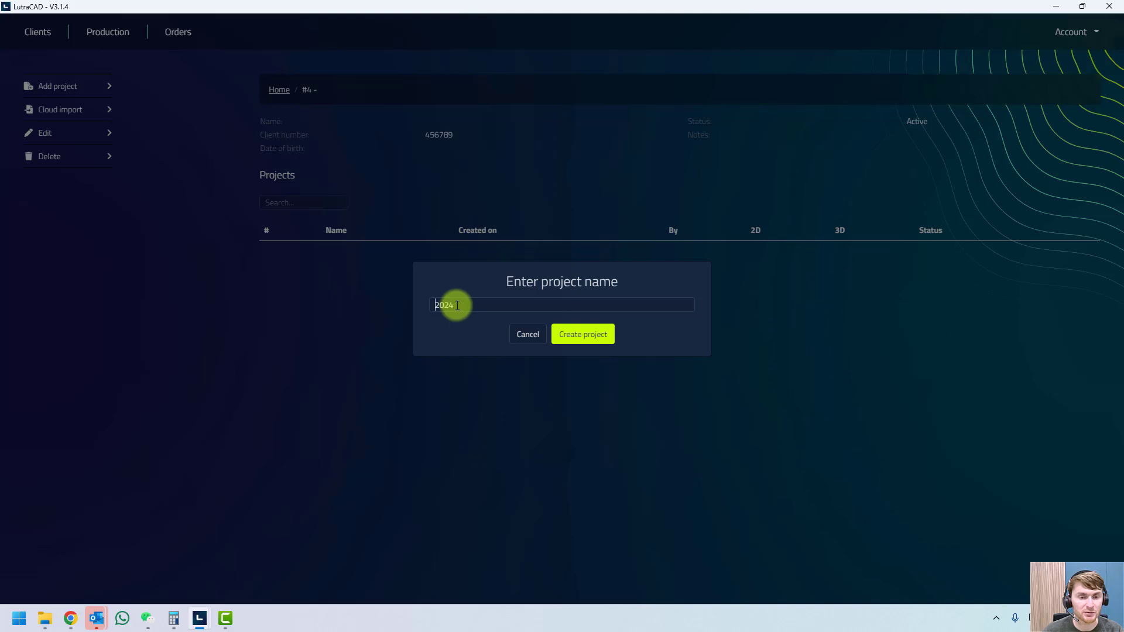
left_click(589, 338)
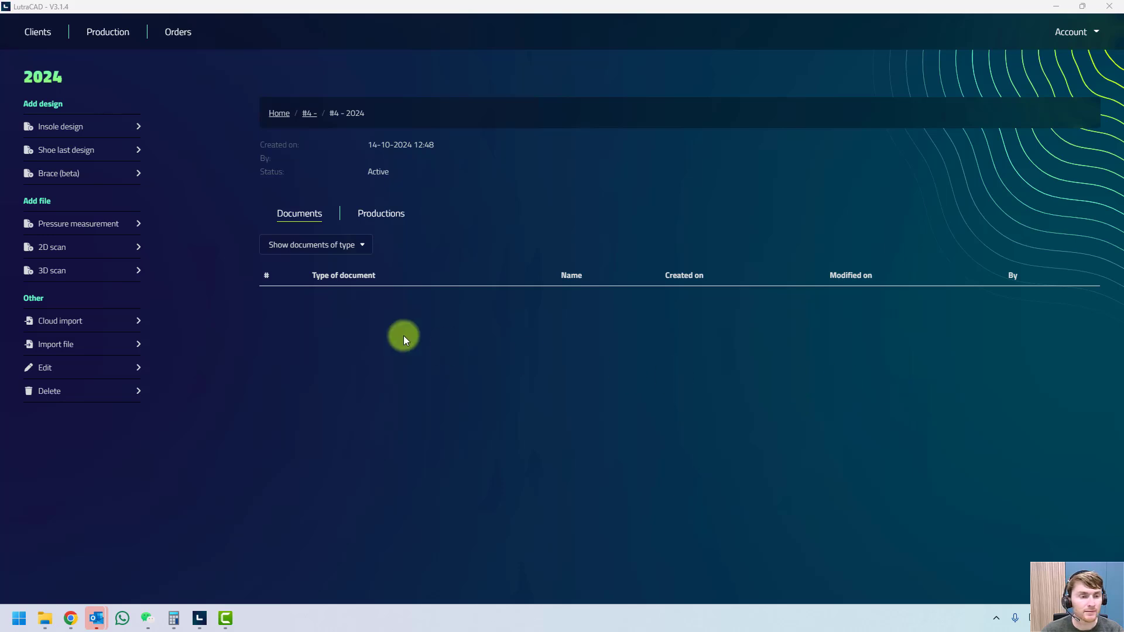
left_click(361, 349)
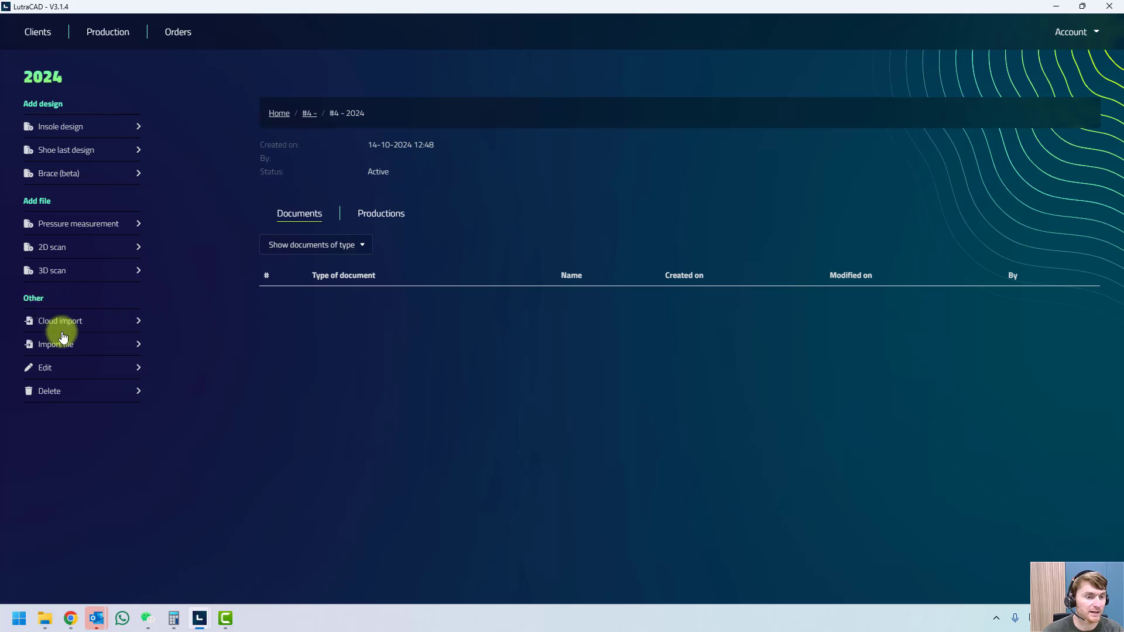
Import Brace_reduced.stl as the left 3D scan of the project and save it.
left_click(57, 275)
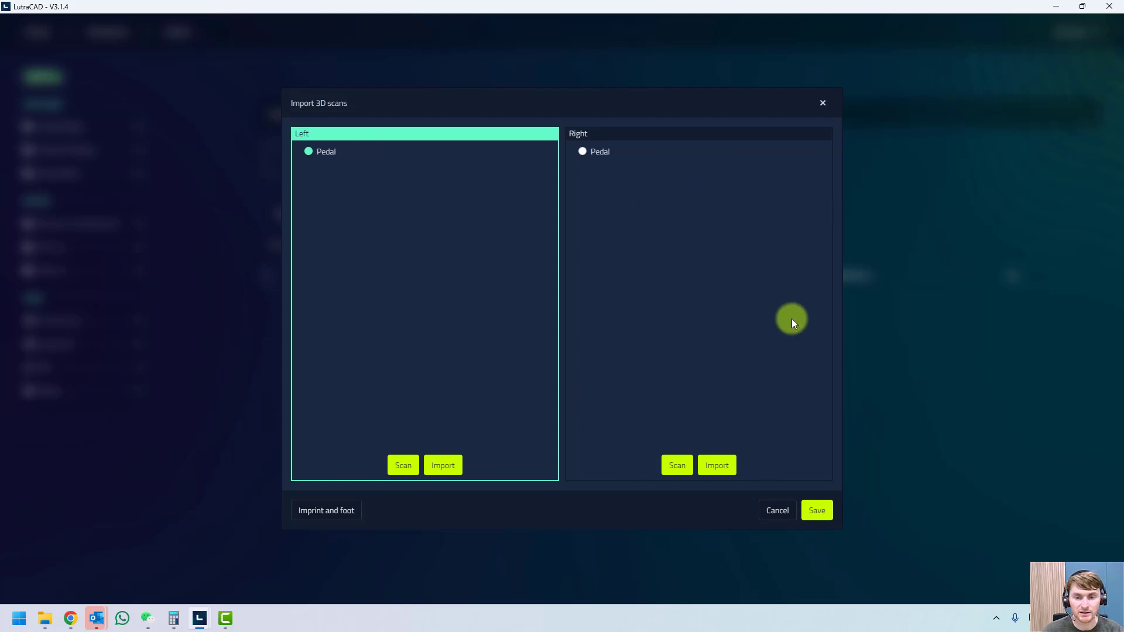
left_click(449, 467)
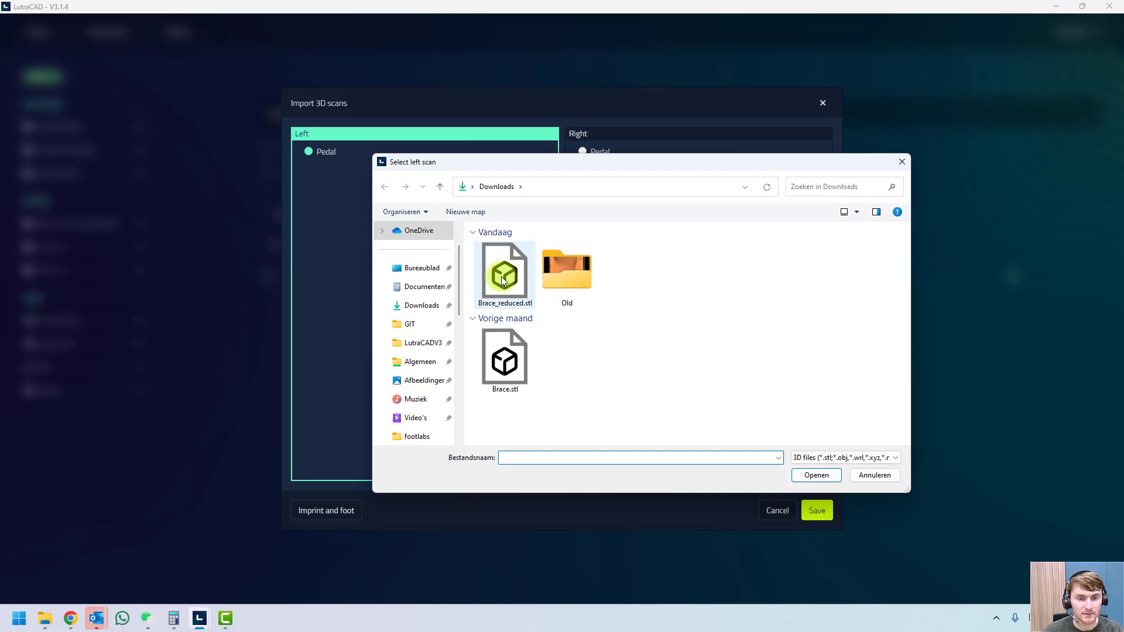
double_click(502, 280)
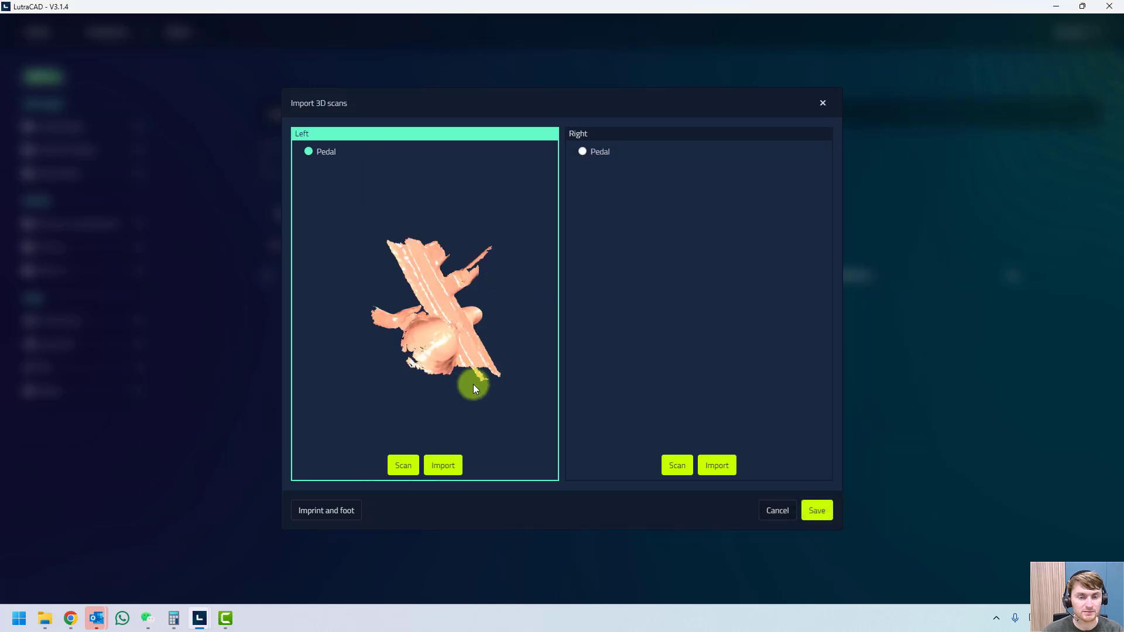
left_click_drag(473, 386, 416, 302)
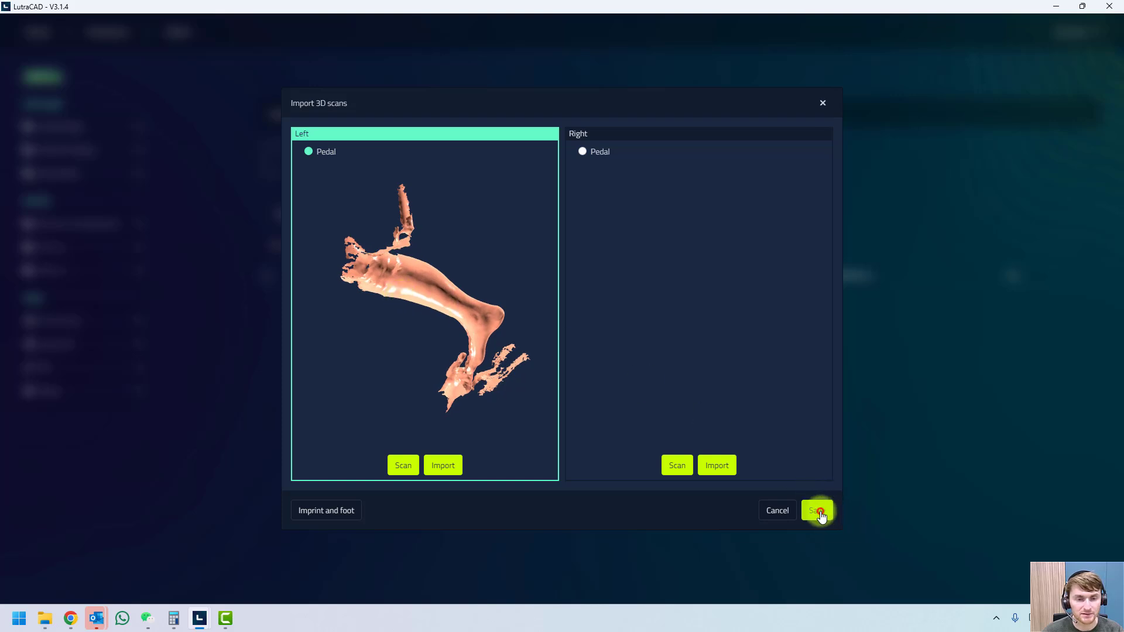
left_click(819, 511)
Open the saved 3D scan document, swap the scan to the right side and open it for repair.
double_click(297, 301)
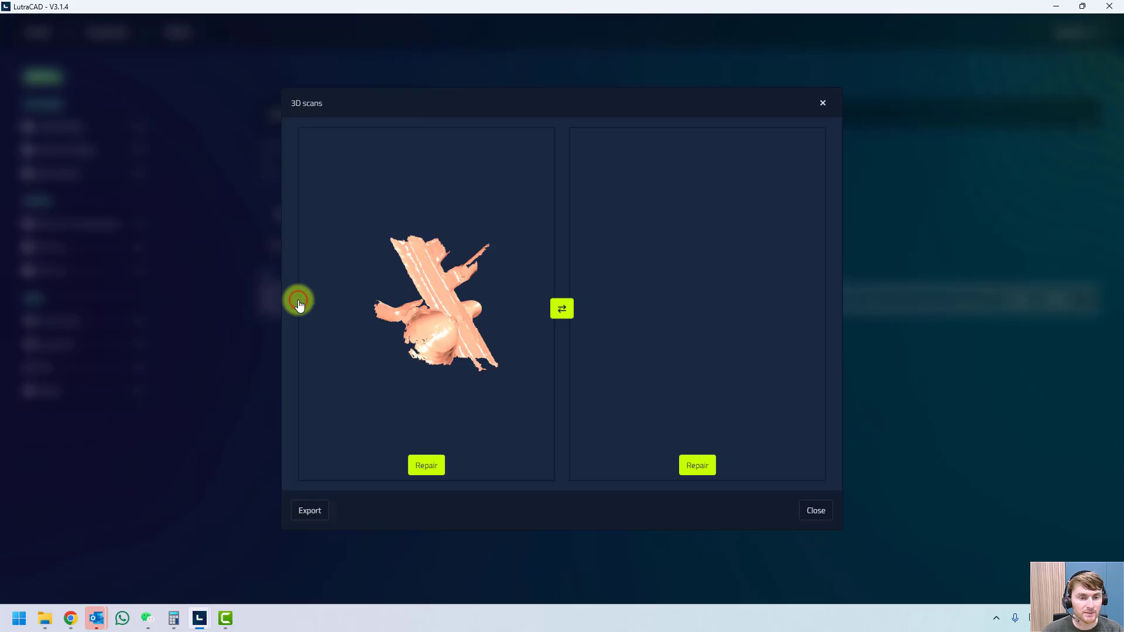
left_click(811, 508)
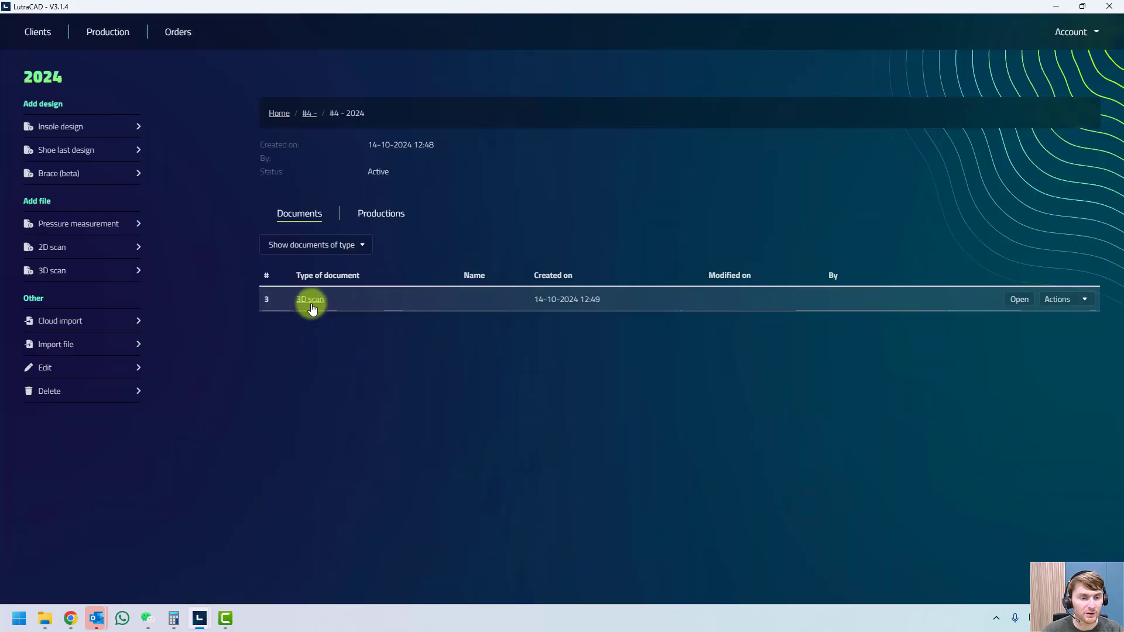
double_click(307, 300)
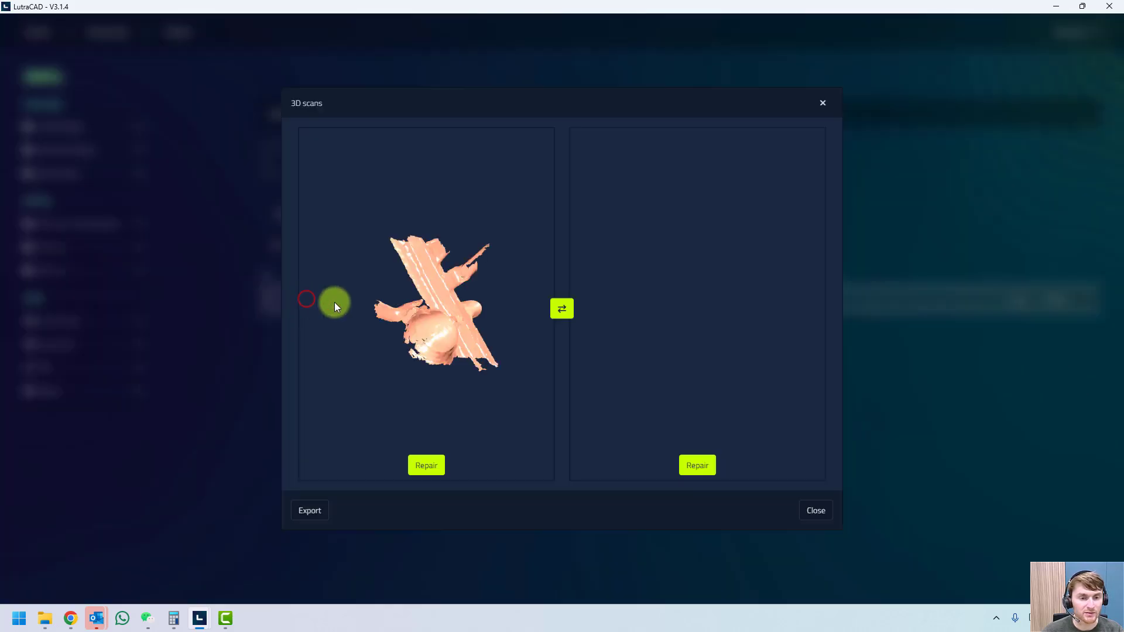
mouse_move(443, 341)
left_mouse_down()
mouse_move(447, 309)
mouse_move(489, 355)
mouse_move(435, 344)
left_mouse_up()
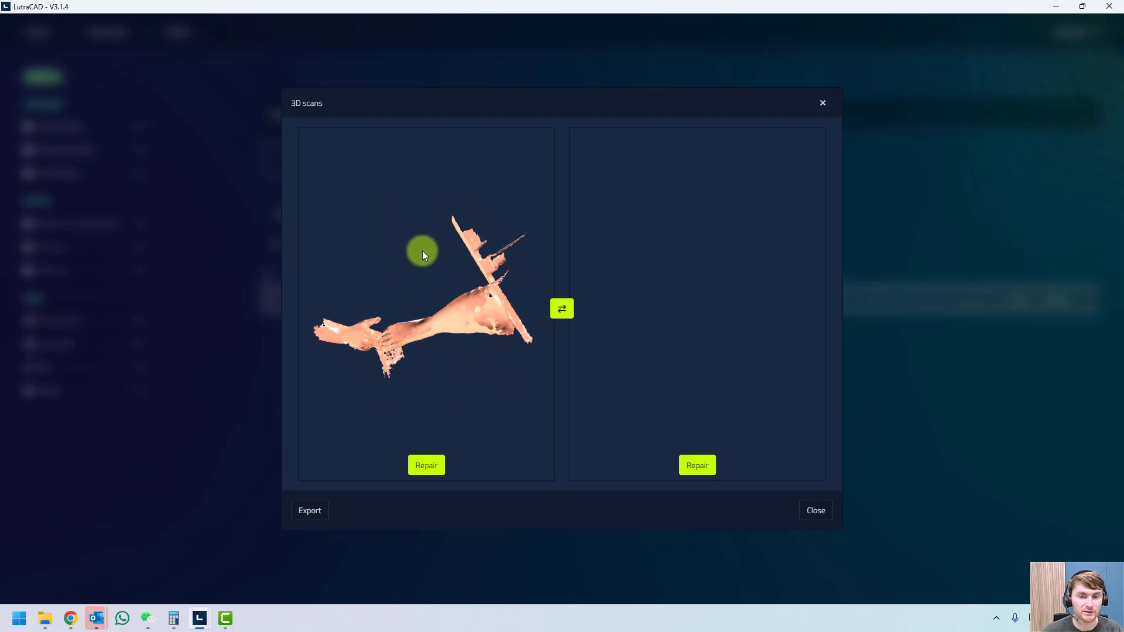
left_click(562, 311)
left_click_drag(648, 347, 726, 396)
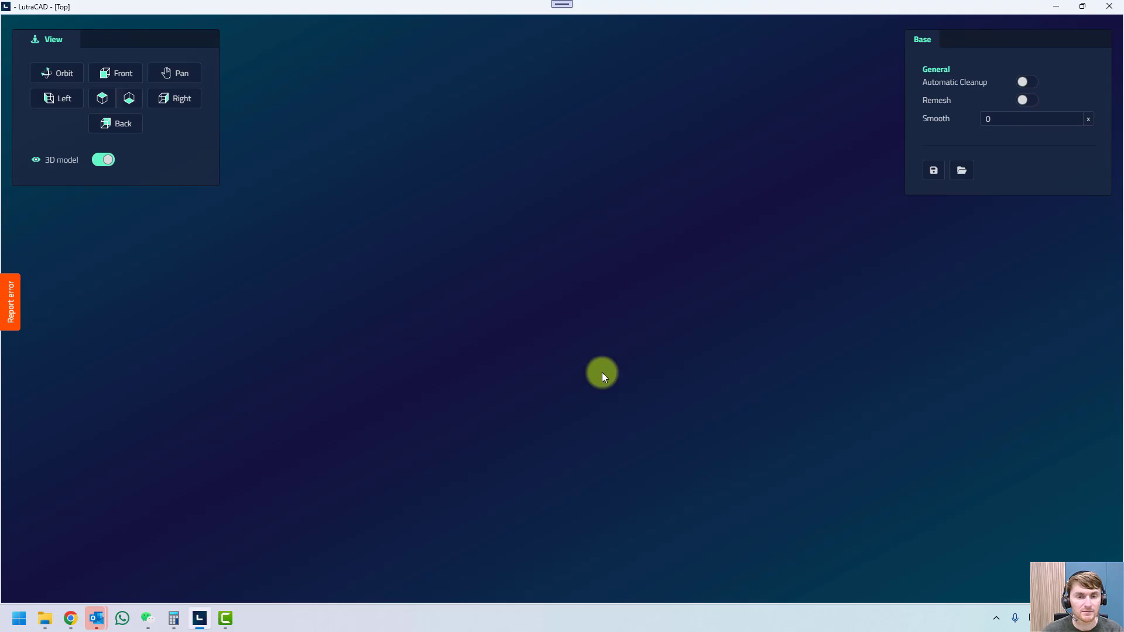
Clip off the ragged upper end of the leg scan along a line just below the knee.
left_click(122, 133)
scroll(623, 336, "down", 5)
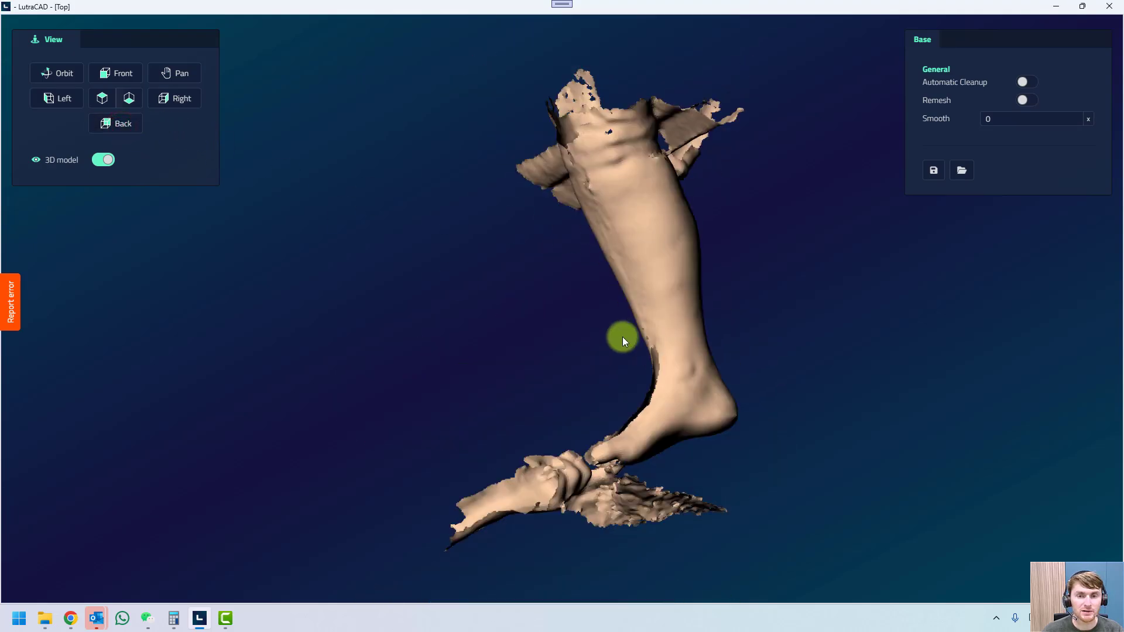
scroll(652, 293, "up", 6)
middle_click_drag(651, 293, 542, 229)
scroll(480, 228, "down", 2)
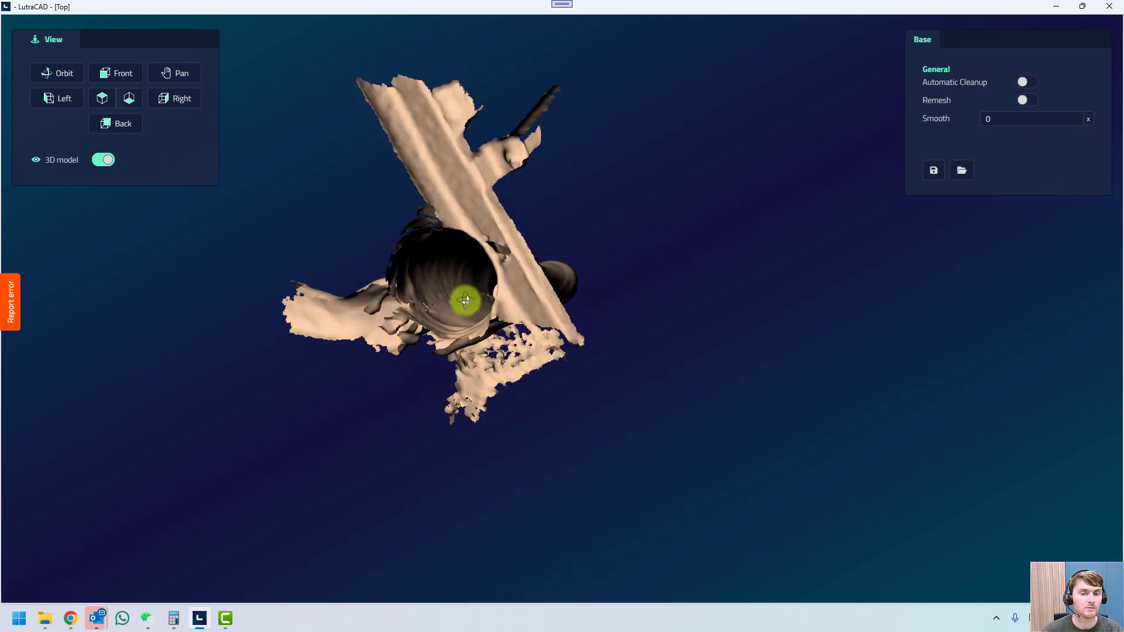
middle_click_drag(465, 301, 452, 158)
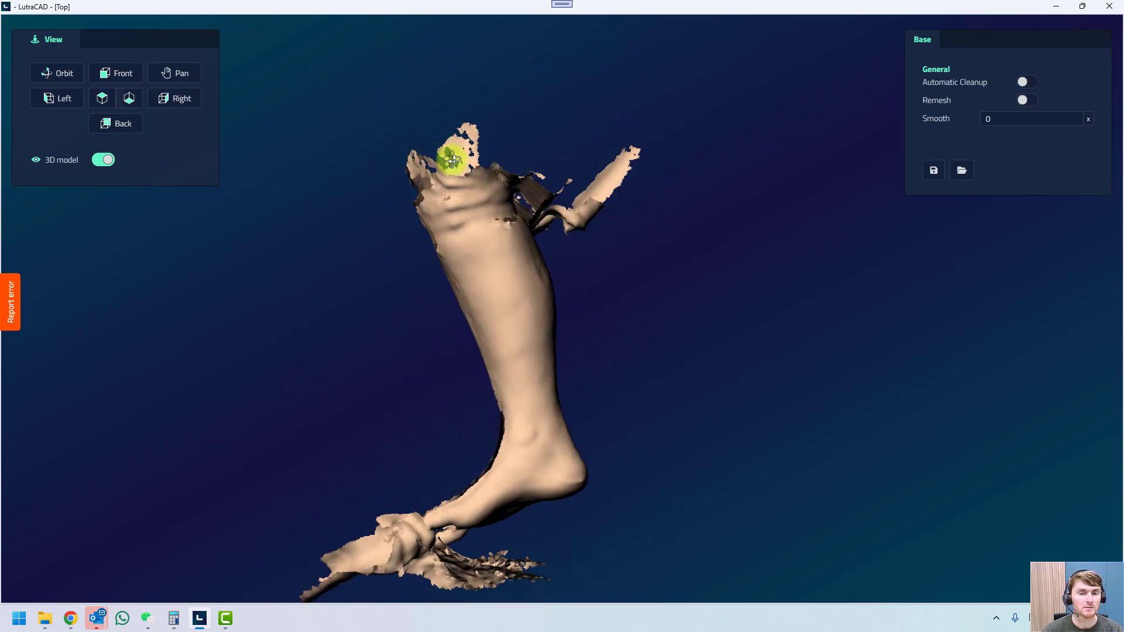
scroll(477, 240, "up", 2)
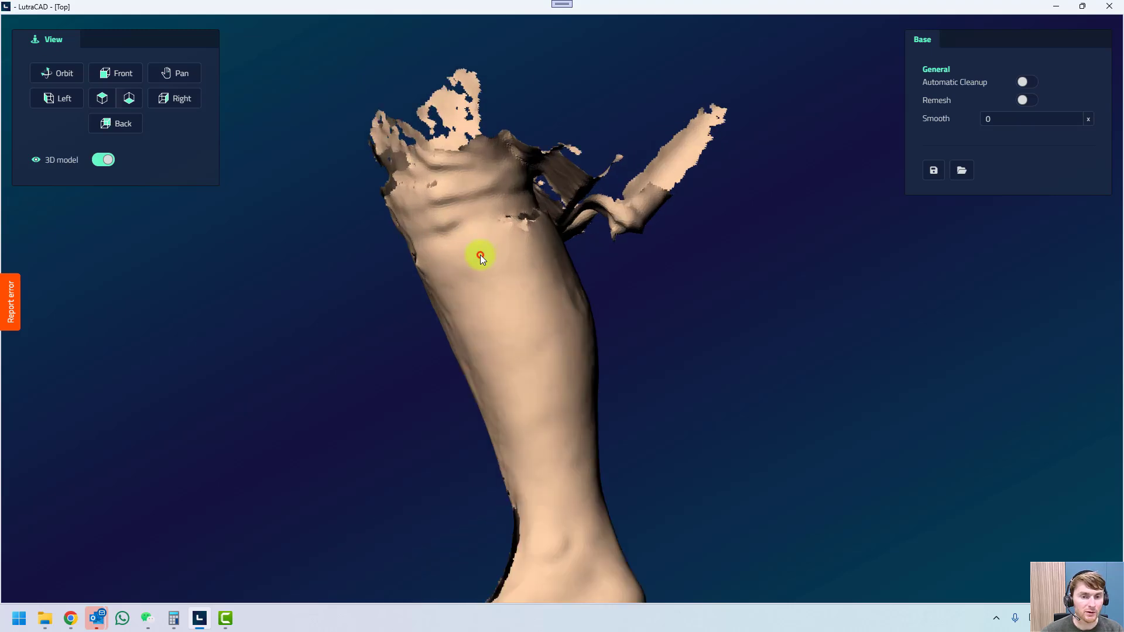
left_click(480, 258)
scroll(529, 202, "down", 2)
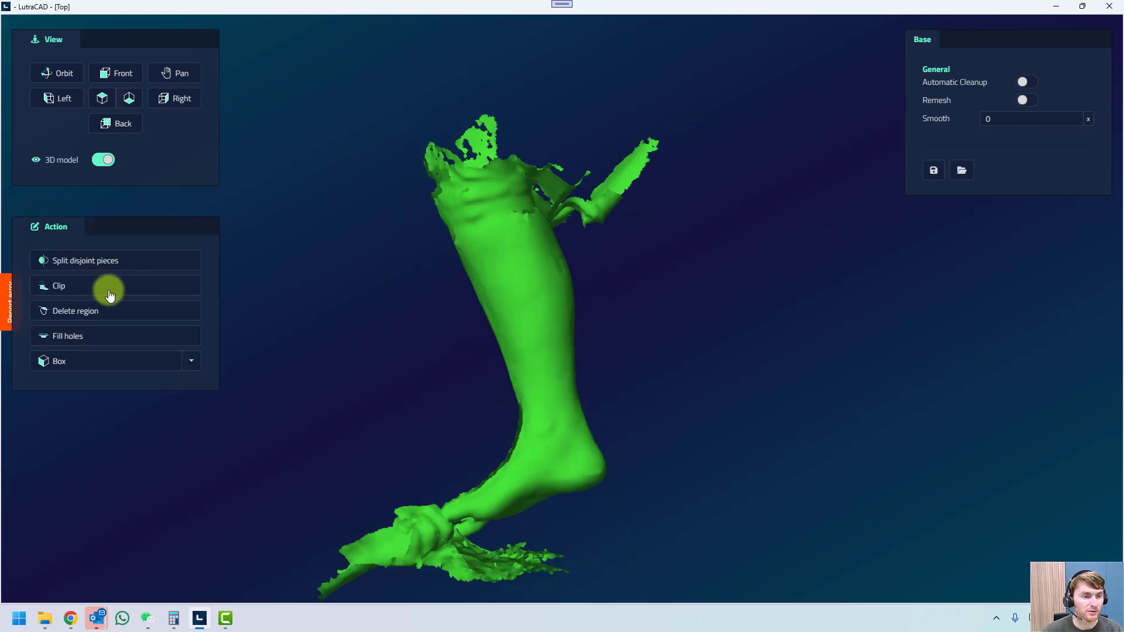
left_click(70, 288)
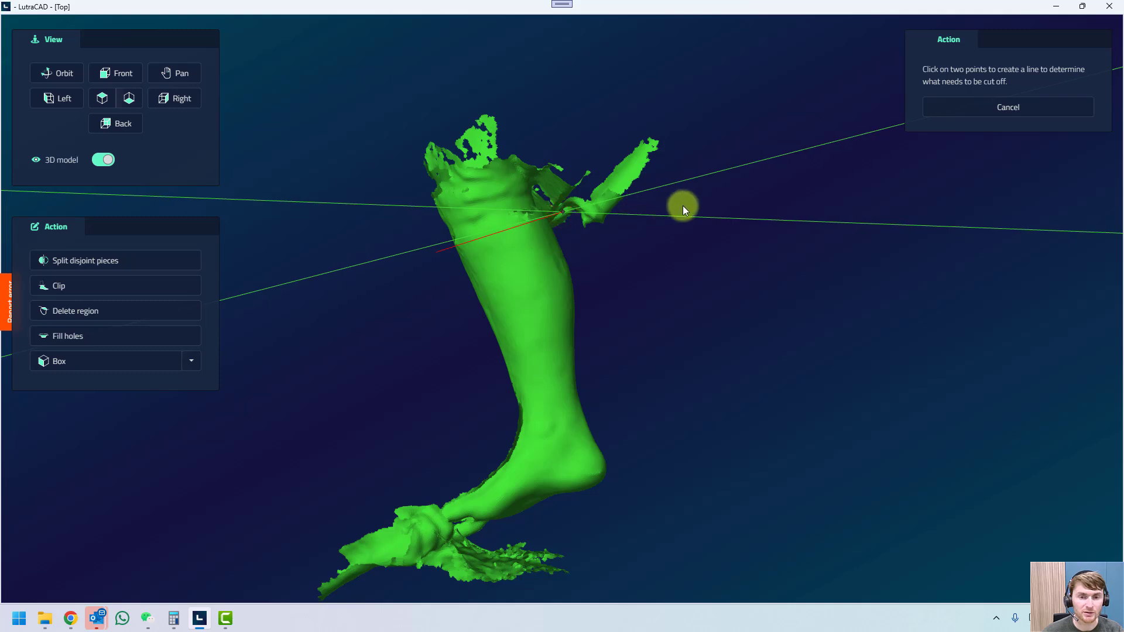
left_click(799, 209)
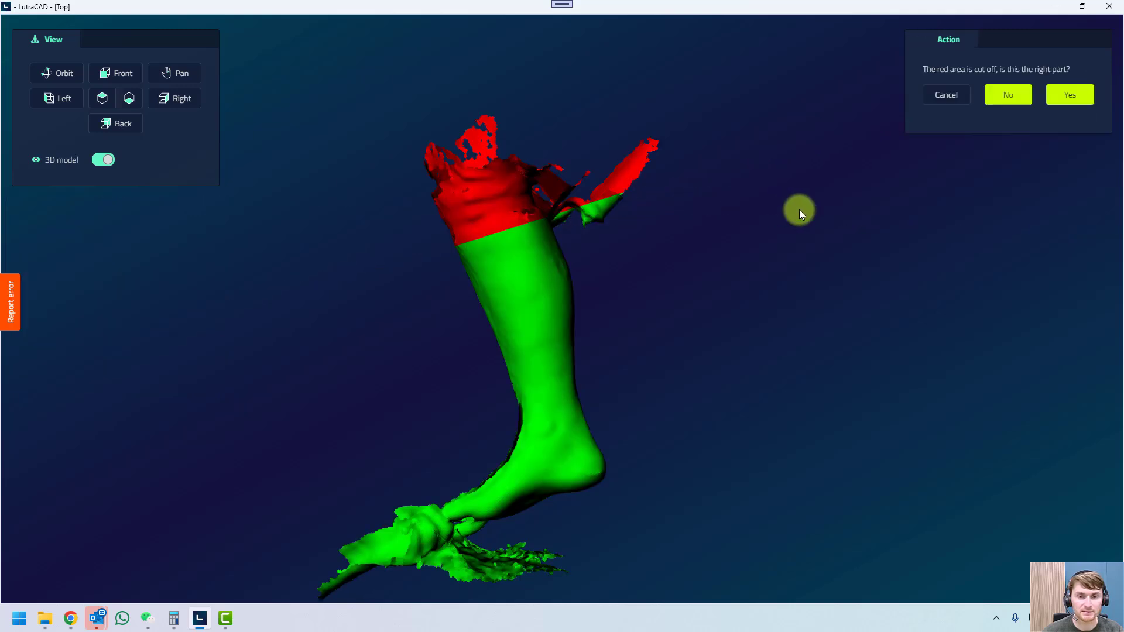
left_click(1067, 101)
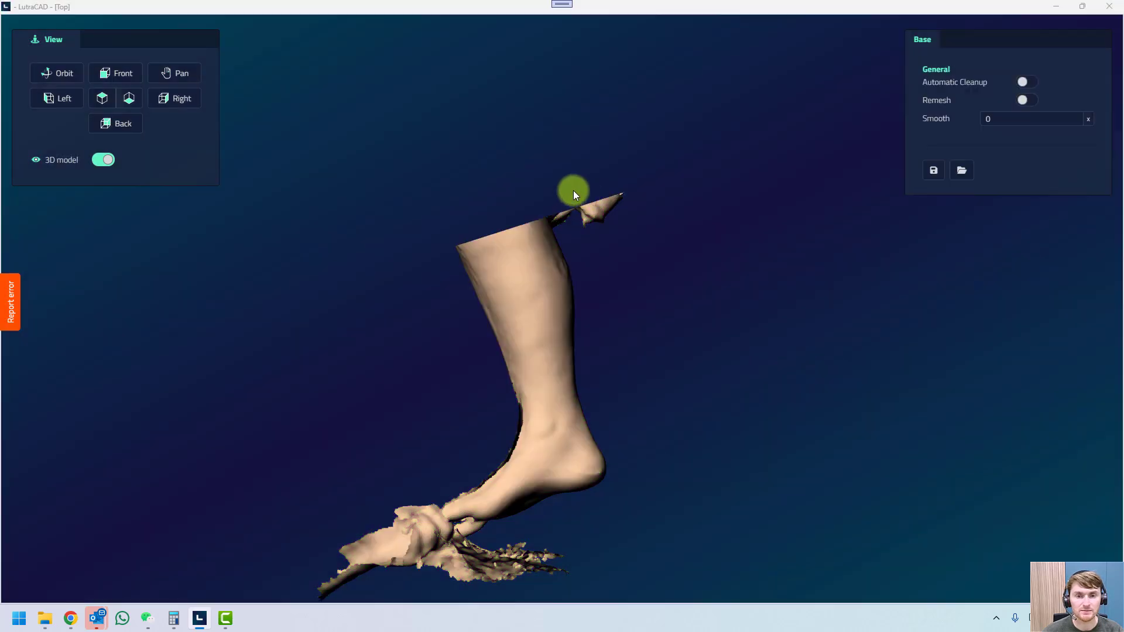
Delete a closed region around the spot where the toes touch the supporting hand's finger to separate foot and hand.
left_click(59, 74)
left_click_drag(397, 191, 657, 296)
scroll(607, 494, "up", 8)
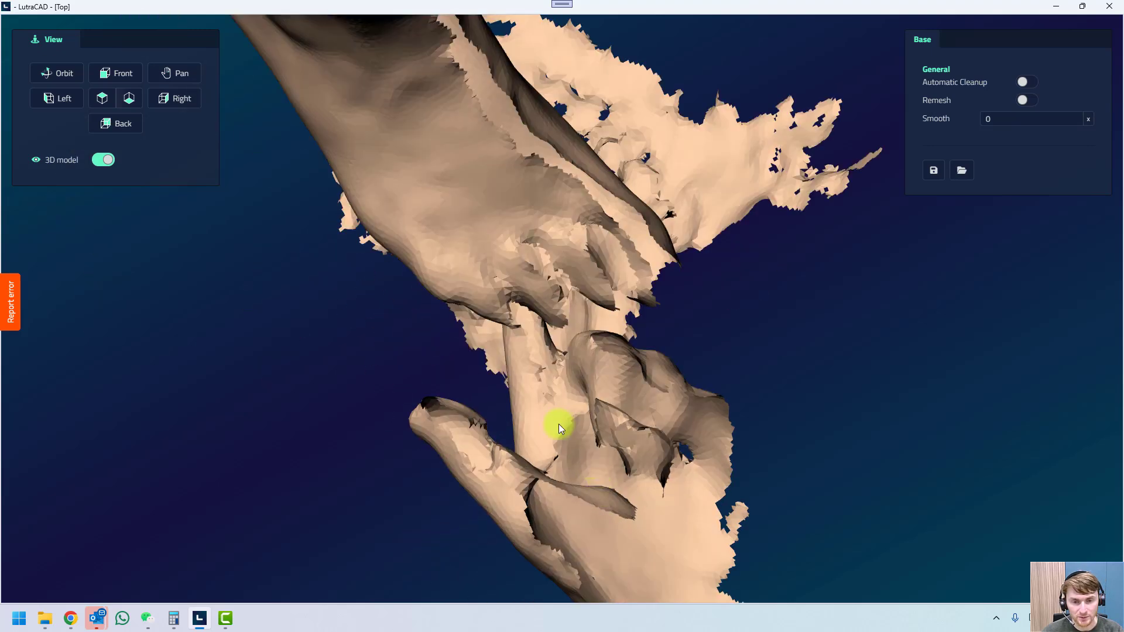
left_click(522, 358)
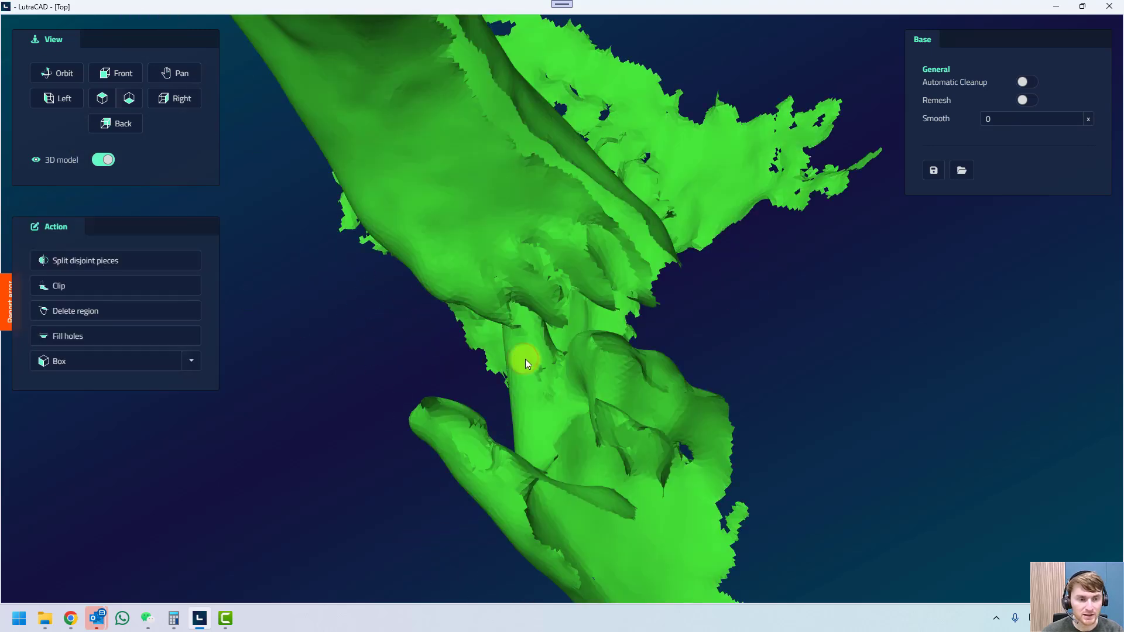
left_click(94, 313)
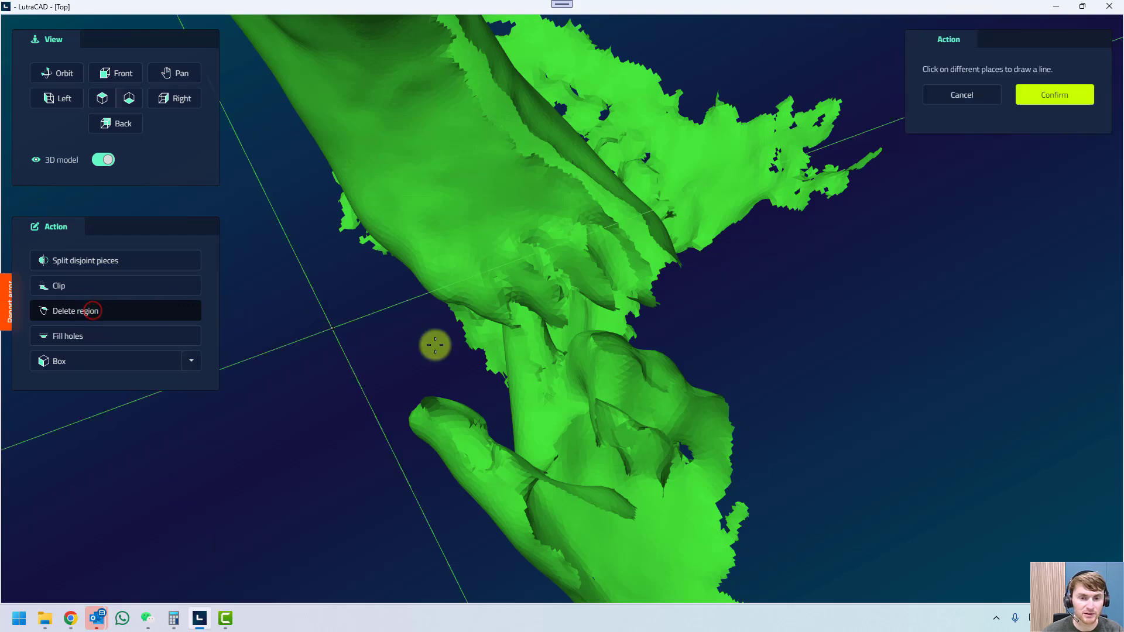
left_click(579, 319)
left_click(563, 296)
left_click(541, 278)
left_click(509, 271)
left_click(487, 284)
left_click(482, 316)
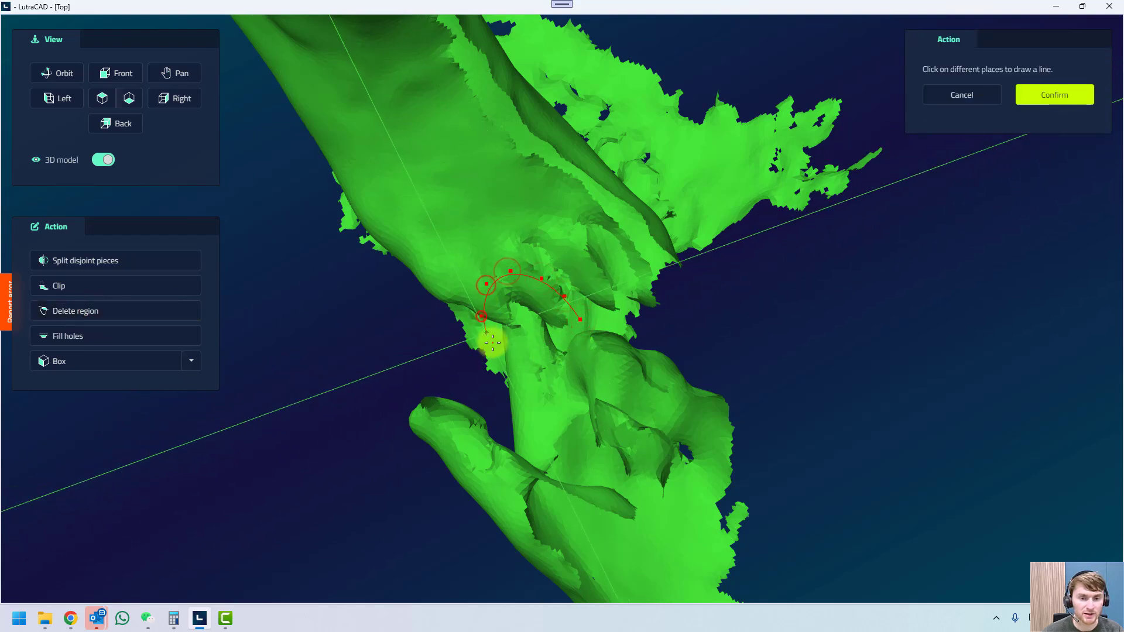
left_click(491, 340)
left_click(514, 355)
left_click(559, 352)
left_click(575, 332)
left_click(1064, 94)
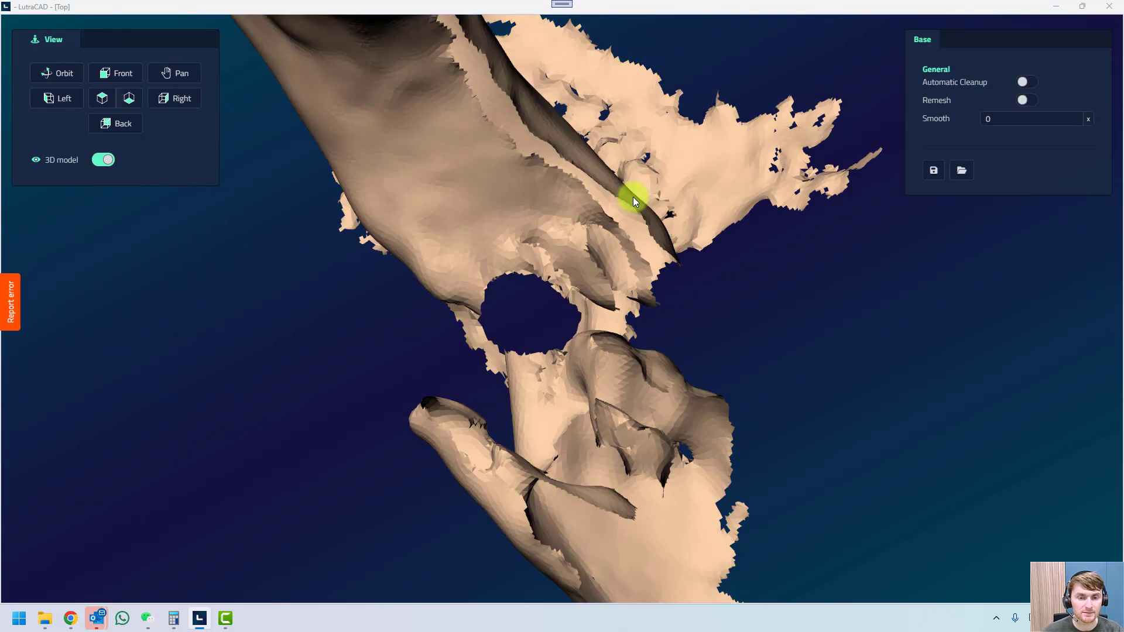
Split the scan into disjoint pieces and keep only the leg and foot.
scroll(634, 197, "down", 3)
left_click(54, 73)
left_click_drag(653, 339, 631, 354)
left_click(610, 347)
left_click(69, 264)
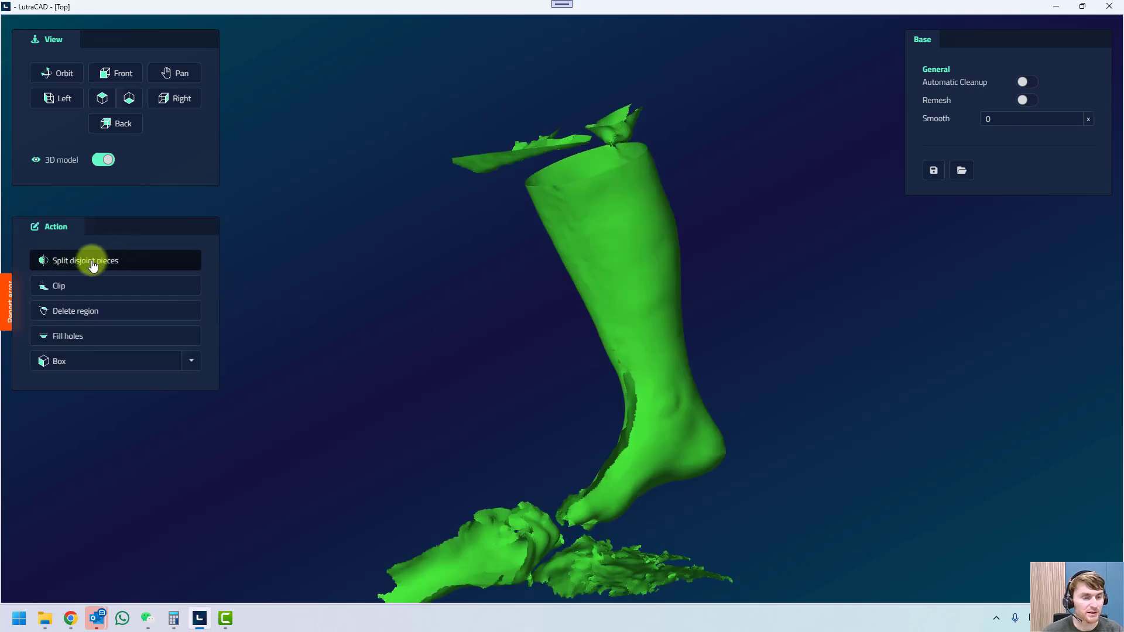
left_click(92, 263)
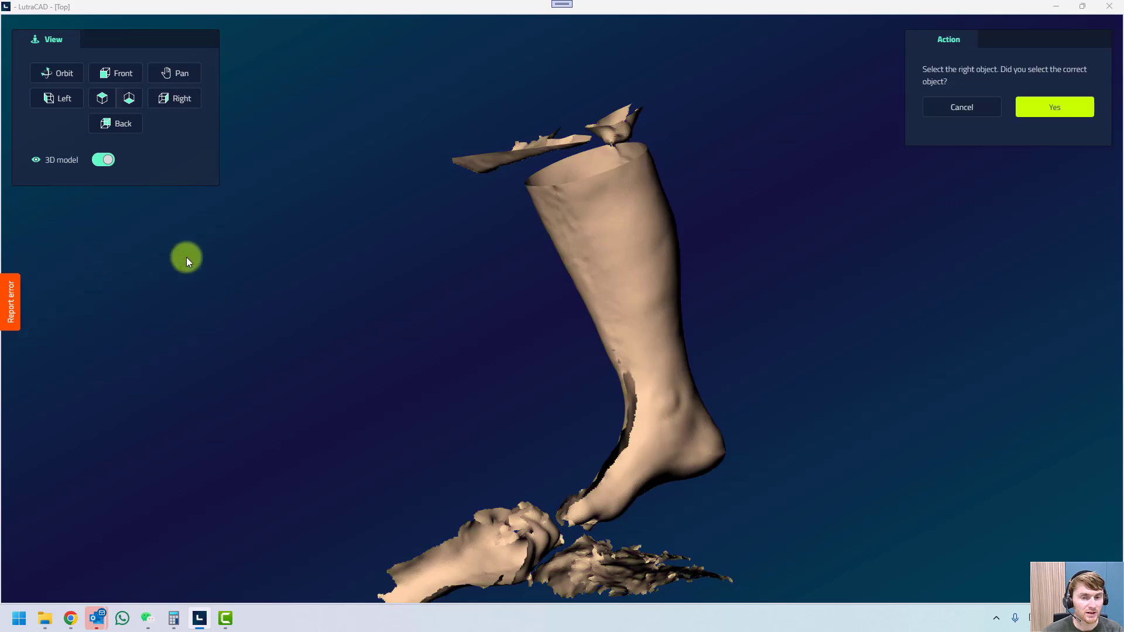
left_click(628, 272)
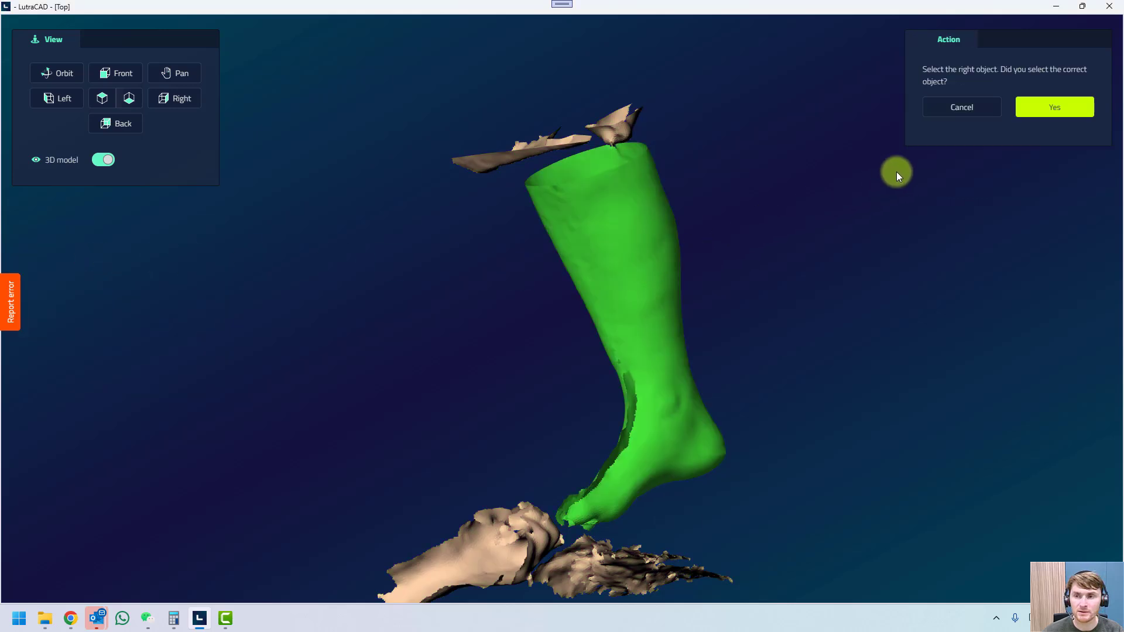
left_click(1057, 114)
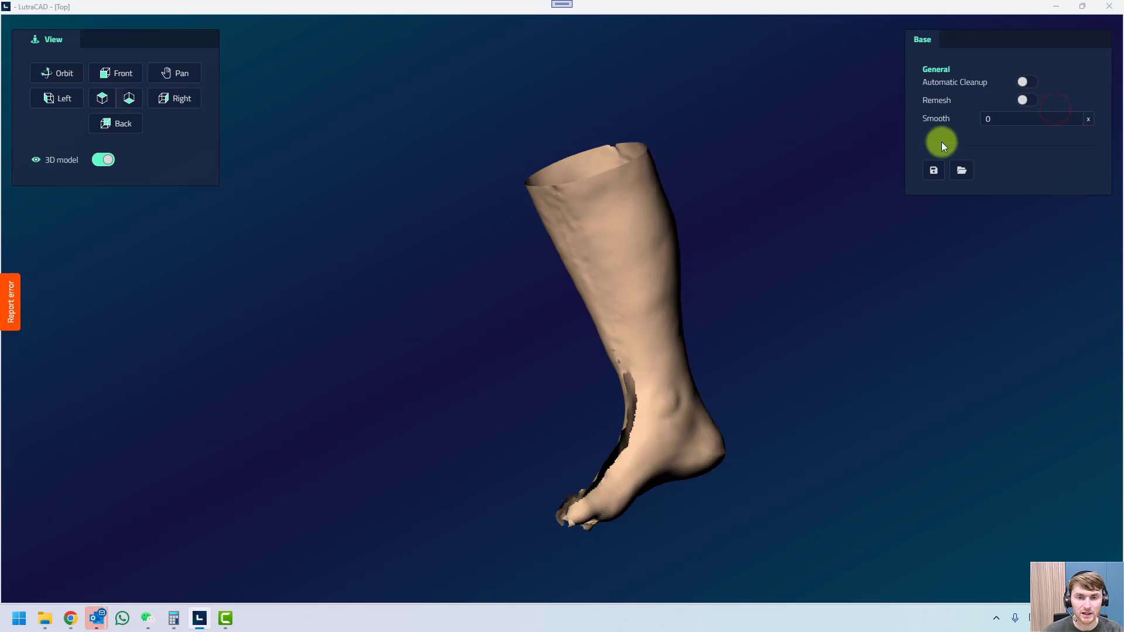
Fill the holes in the leg scan, closing the open top and the gaps along the foot.
left_click(47, 70)
left_click_drag(415, 289, 651, 272)
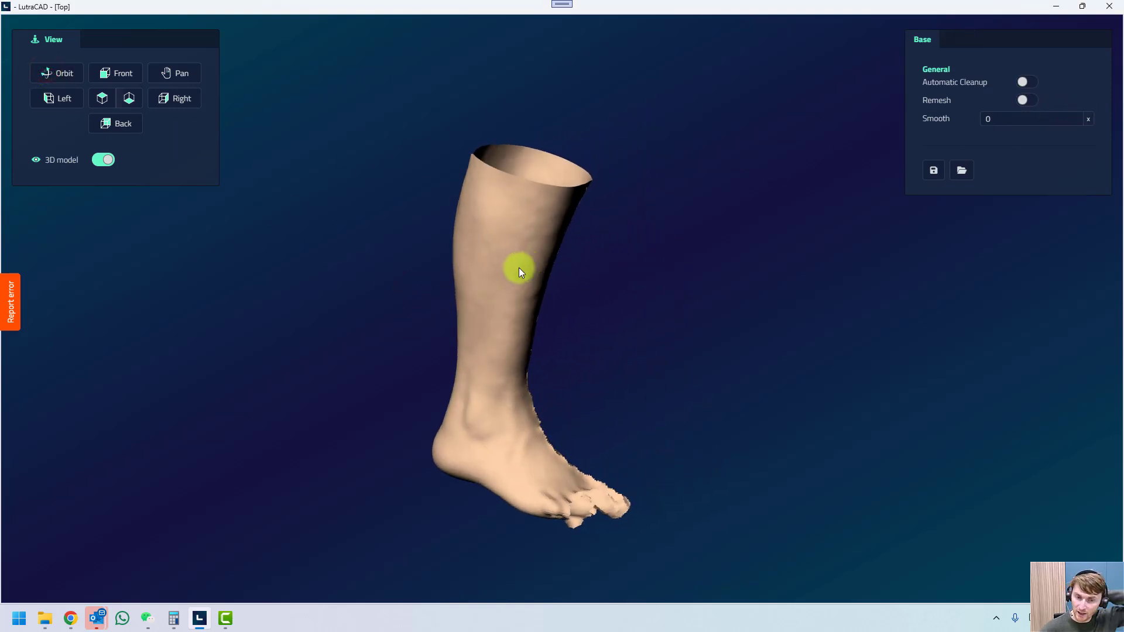
left_click(504, 267)
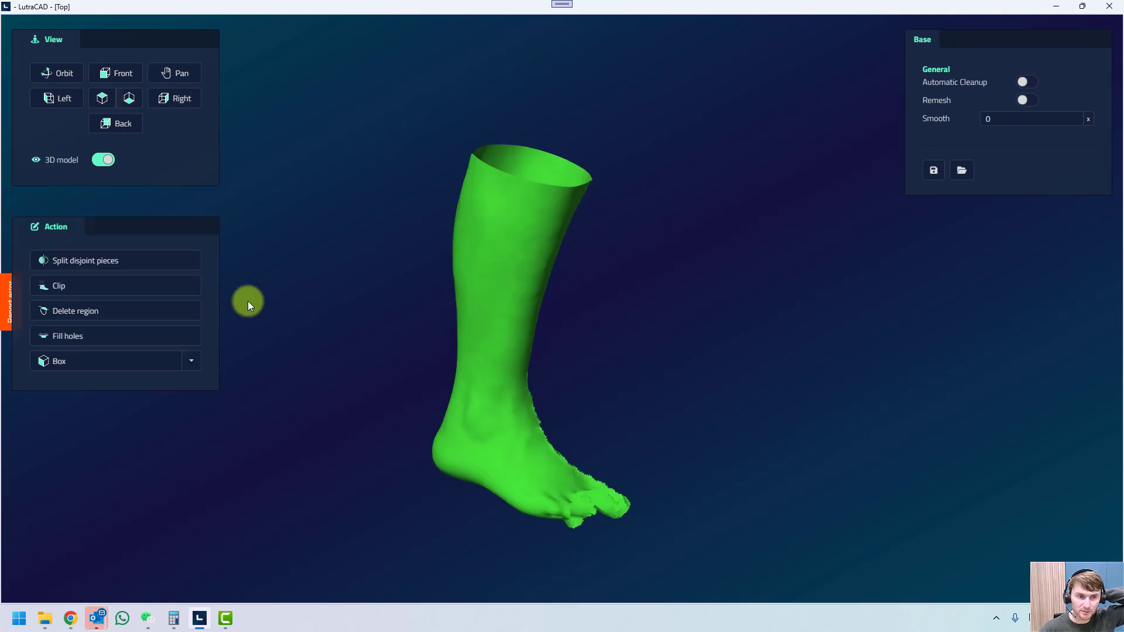
left_click(65, 338)
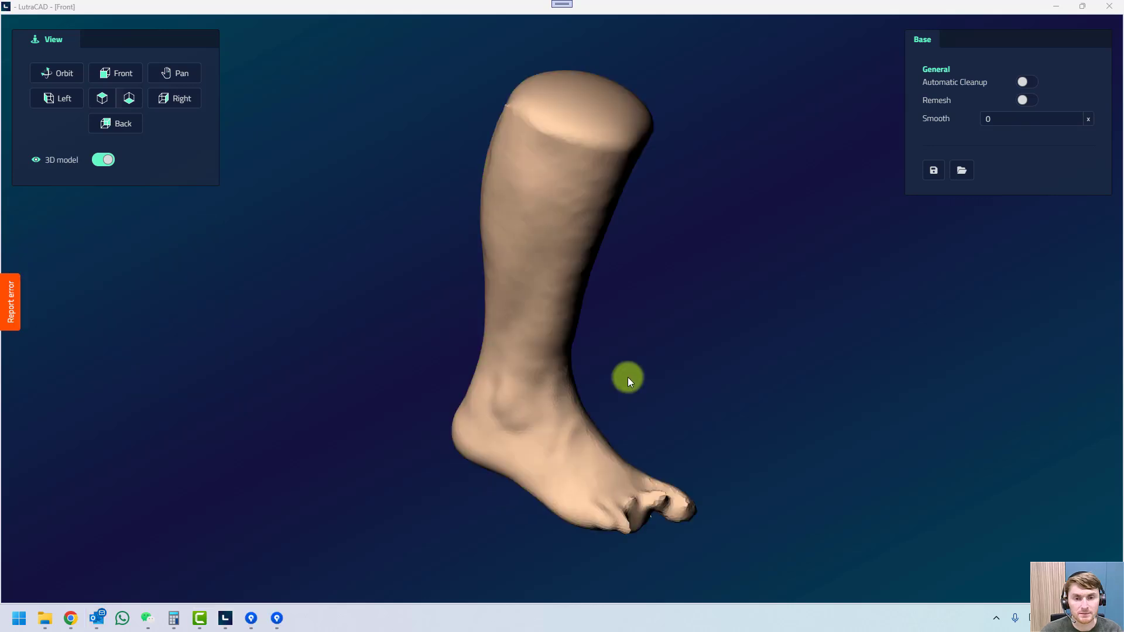
Check the closed leg scan from several sides, save the repair, and close the 3D scans window.
left_click_drag(629, 380, 709, 352)
left_click_drag(718, 276, 904, 183)
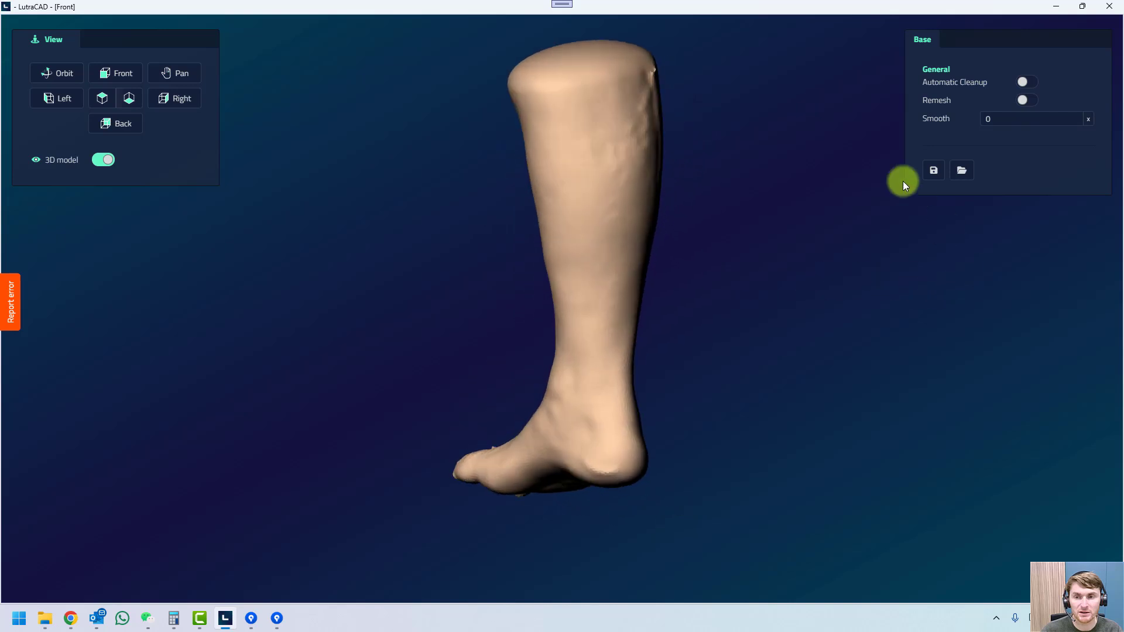
left_click(932, 170)
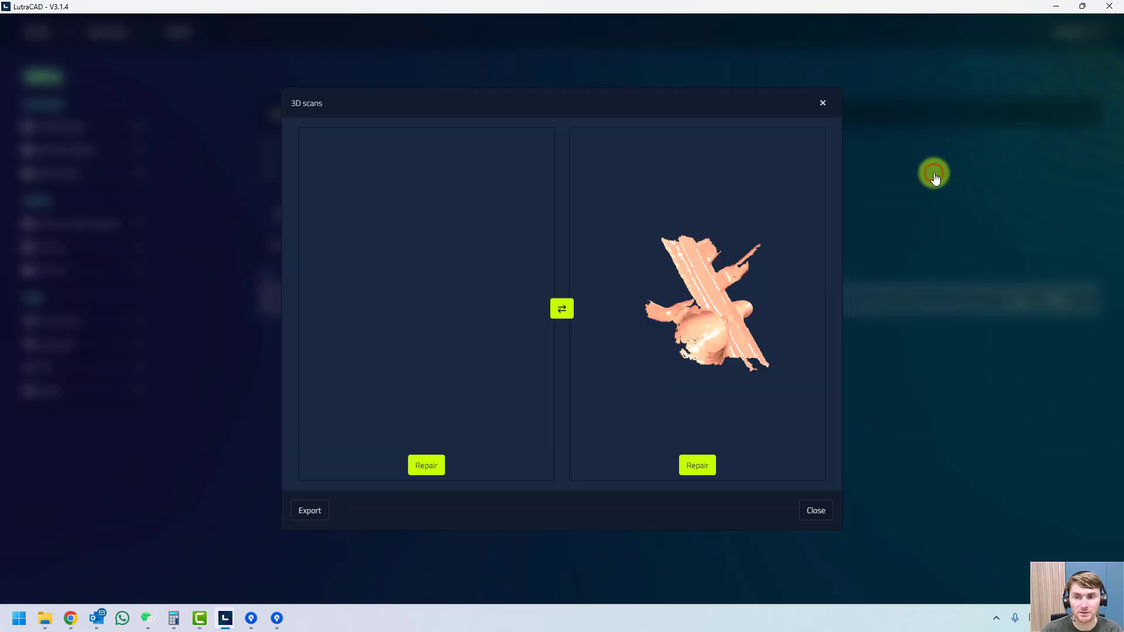
left_click(817, 512)
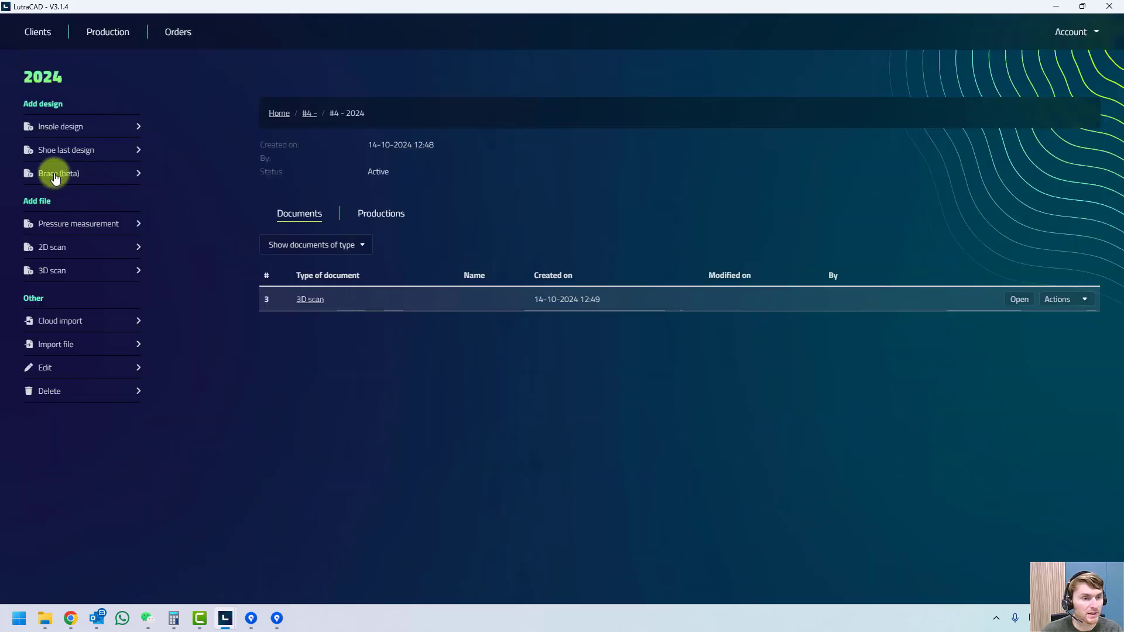
Add a brace design to the project, open it, and load the 3D scan dated 10/14/2024 12:49 PM.
left_click(69, 175)
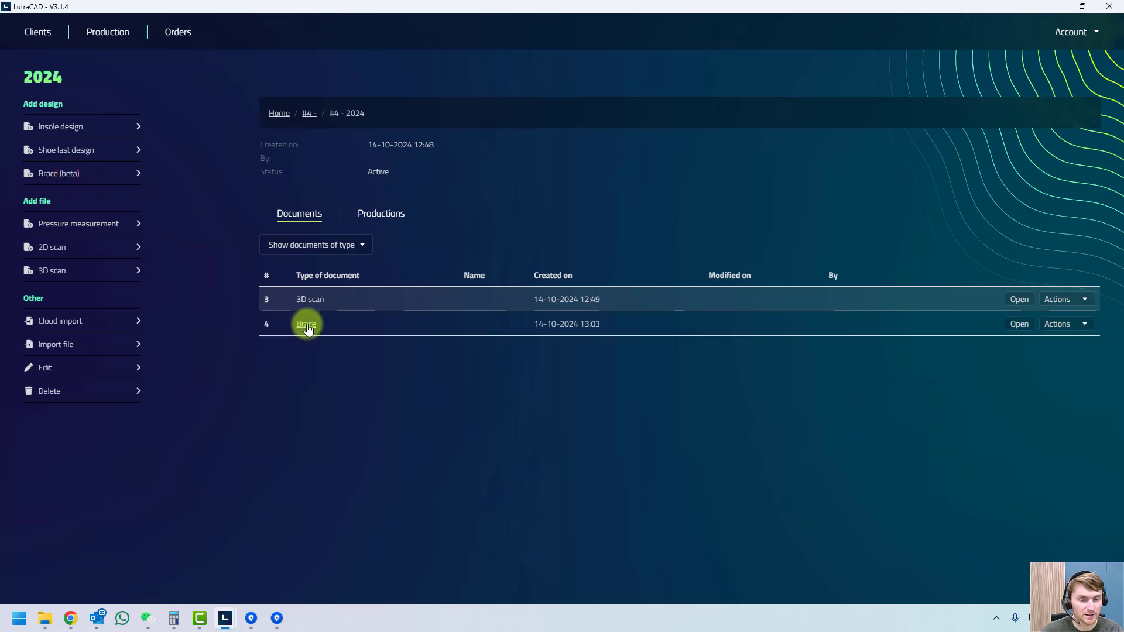
left_click(307, 325)
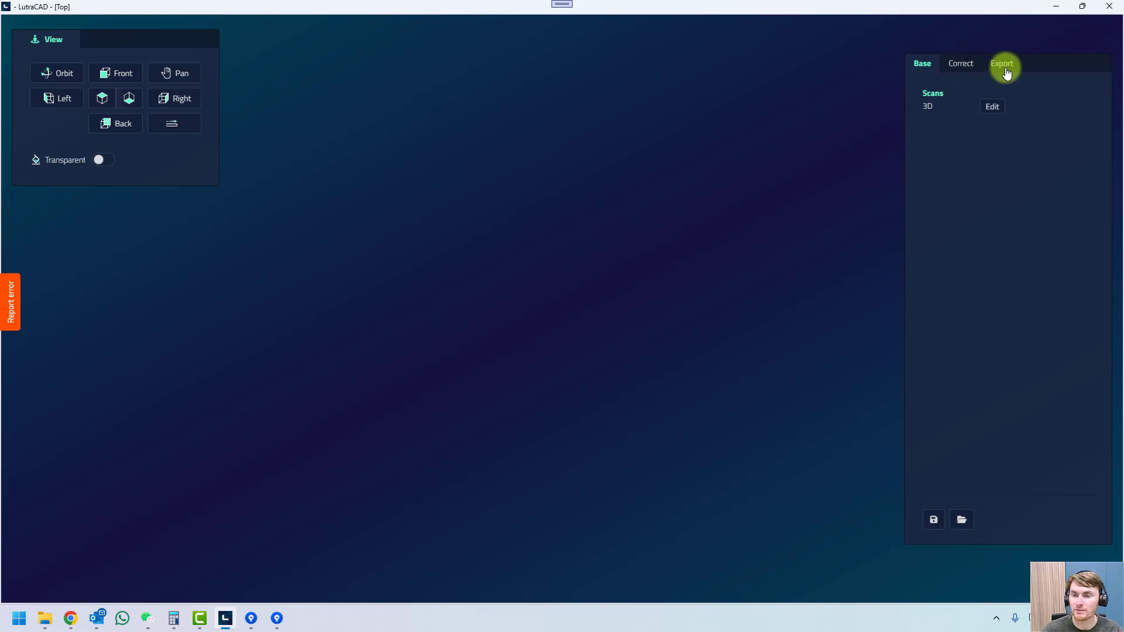
left_click(994, 108)
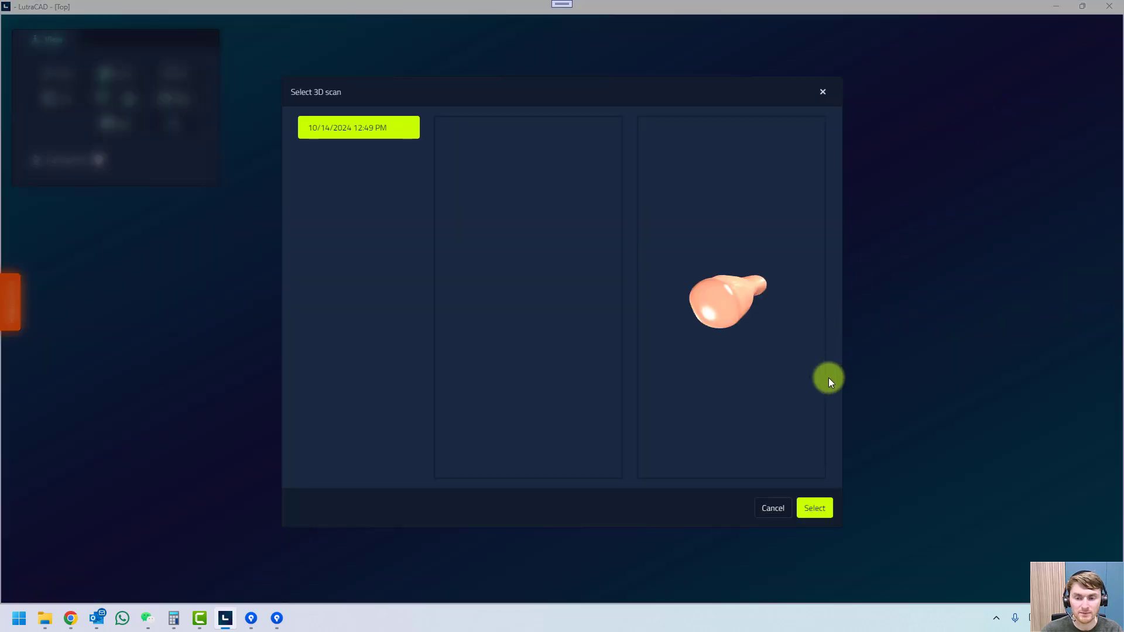
left_click(815, 510)
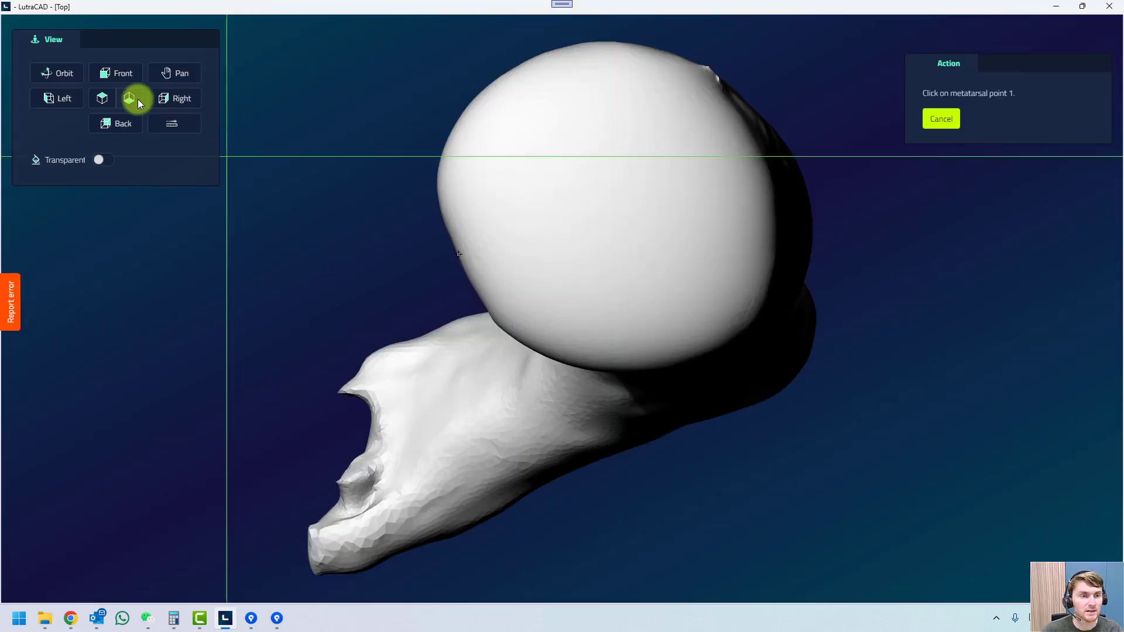
Mark metatarsal point 1, the metatarsal point on the little-toe side, and the middle of the heel on the sole.
left_click(129, 98)
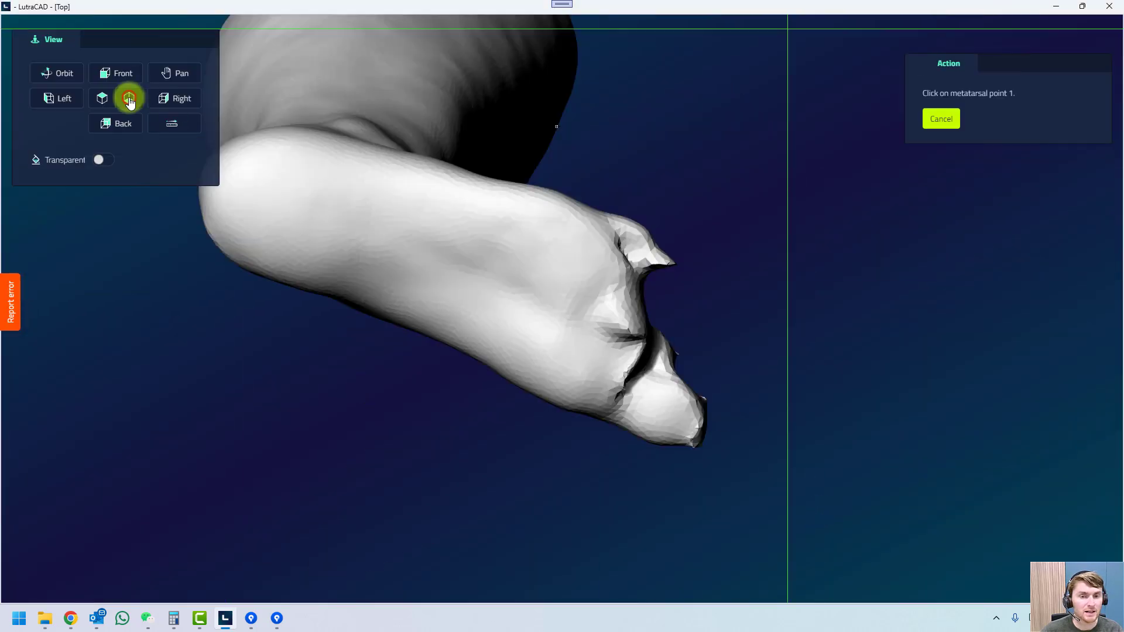
left_click(566, 397)
left_click(569, 246)
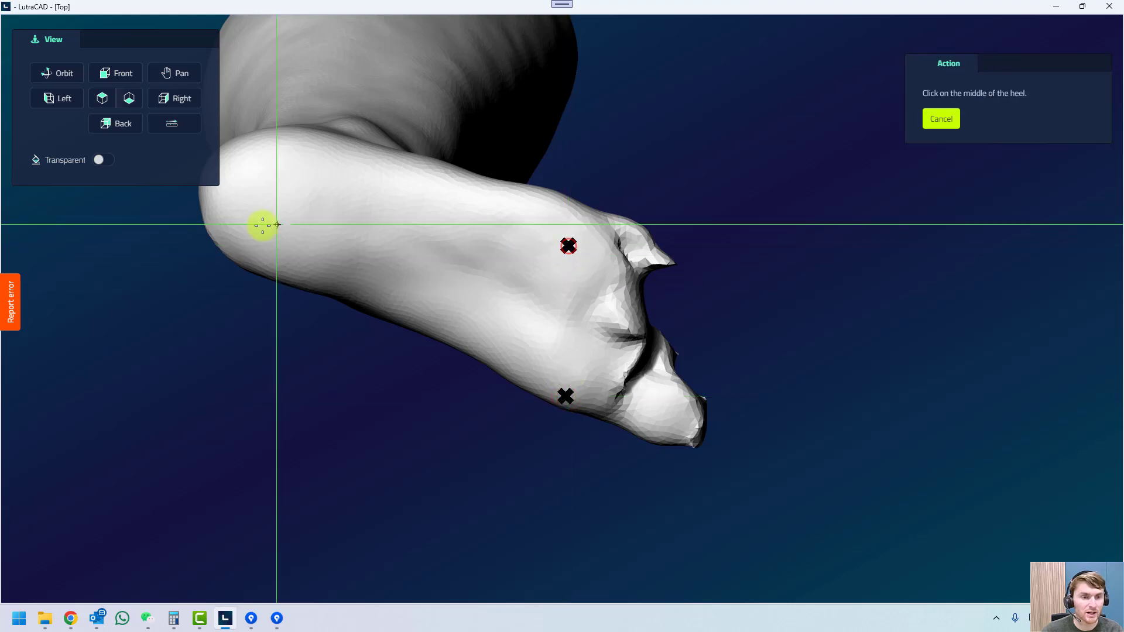
left_click(263, 213)
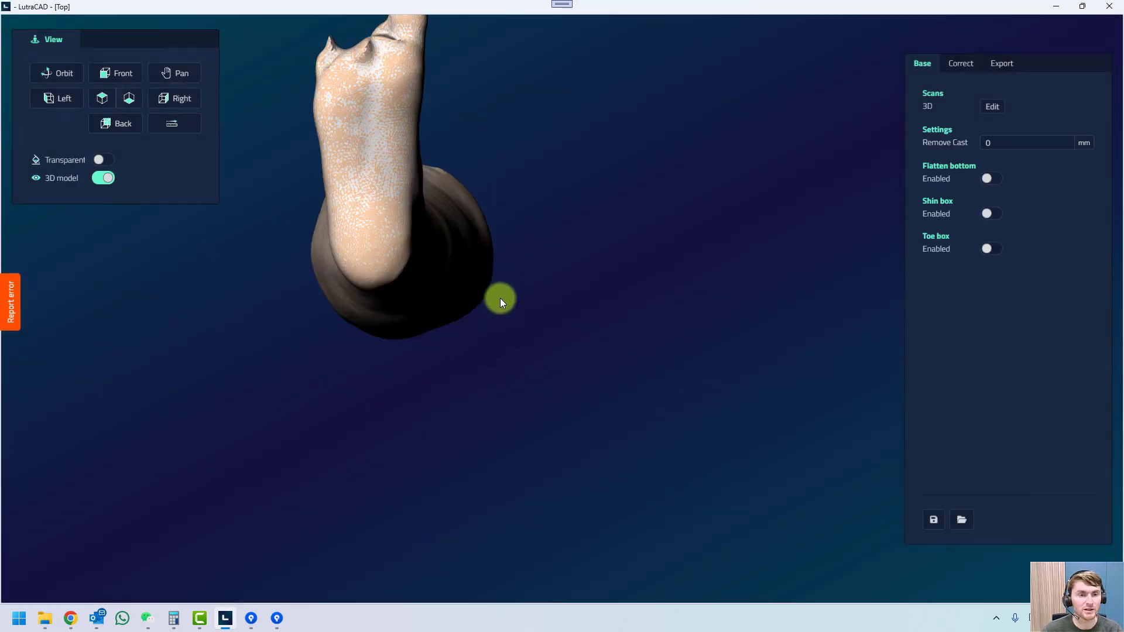
Hide the original 3D model and inspect the aligned leg from above and from both sides.
left_click(100, 97)
left_click(107, 177)
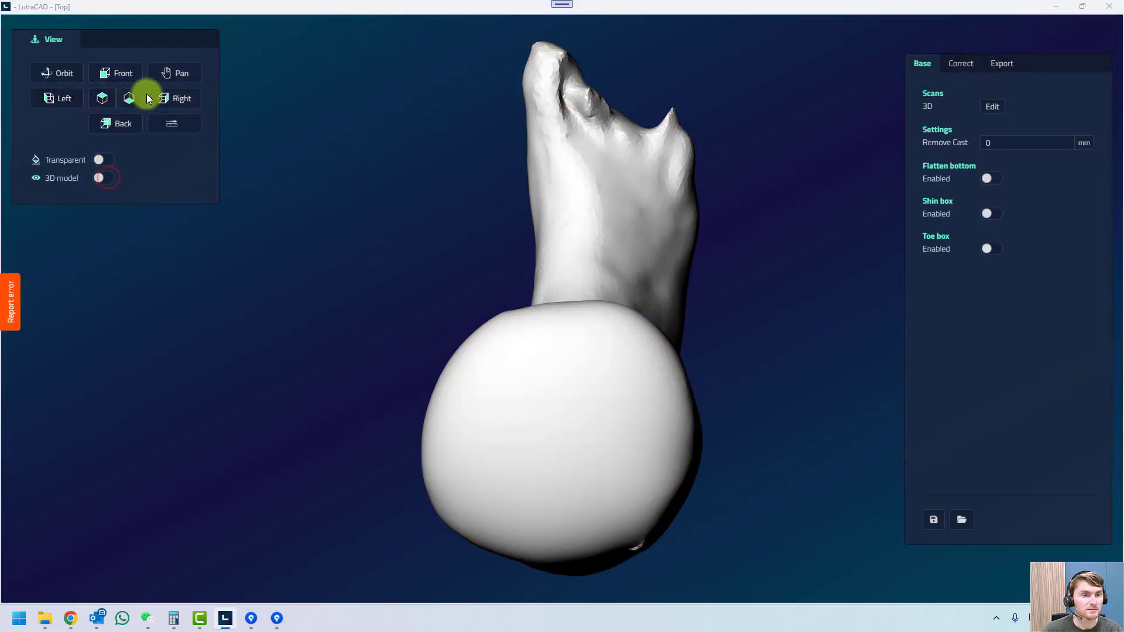
left_click(193, 97)
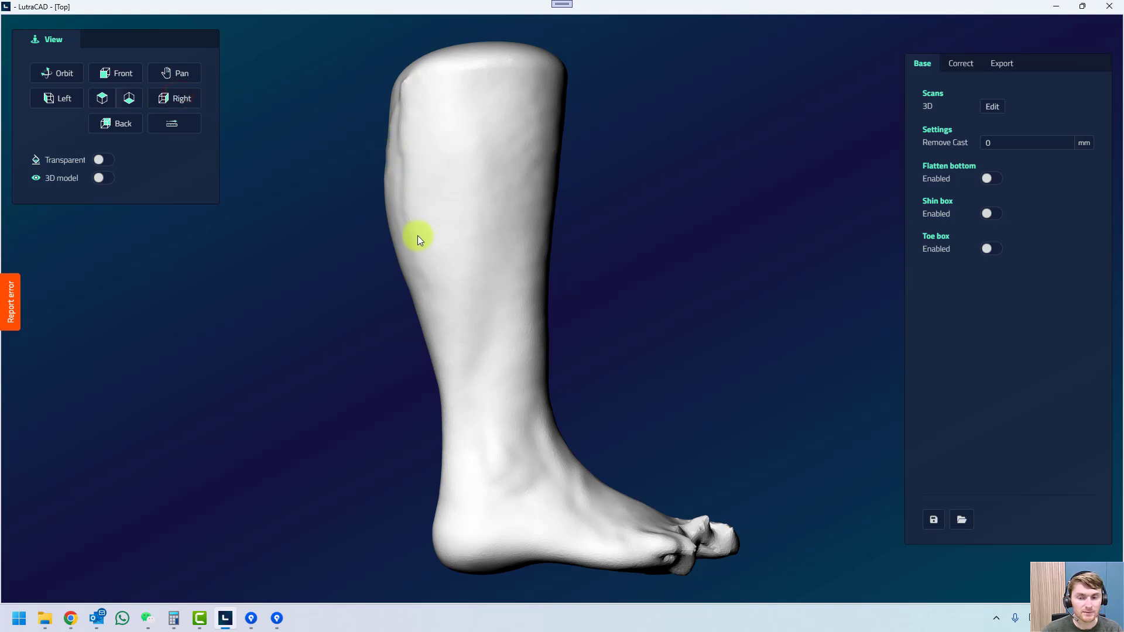
left_click(56, 96)
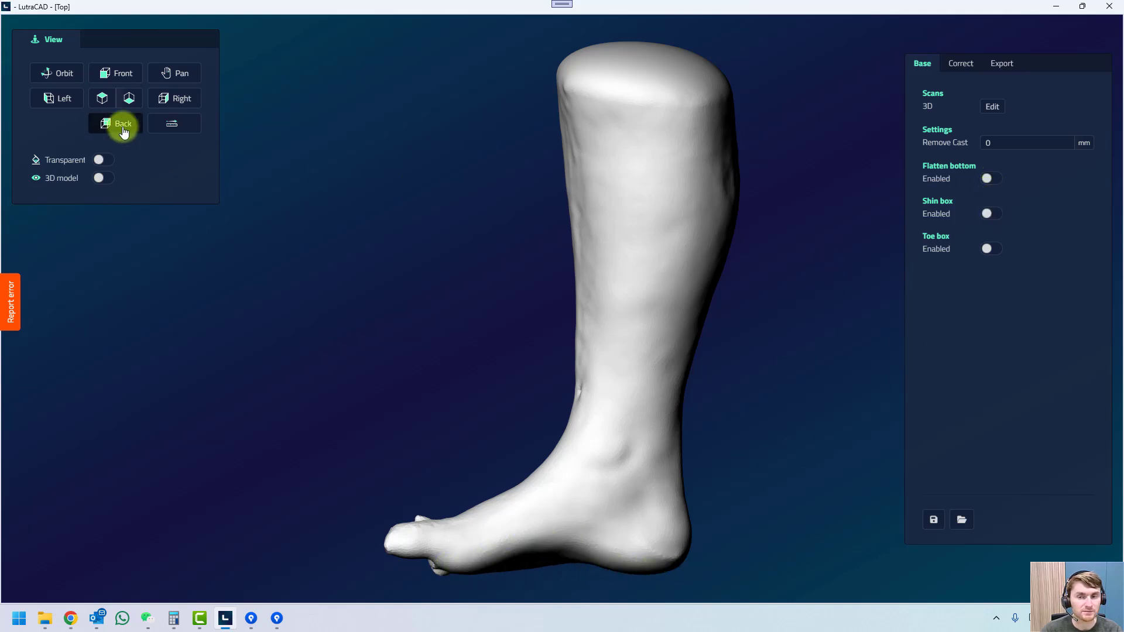
Enable bottom flattening on the leg model and inspect the flattened sole.
left_click(988, 179)
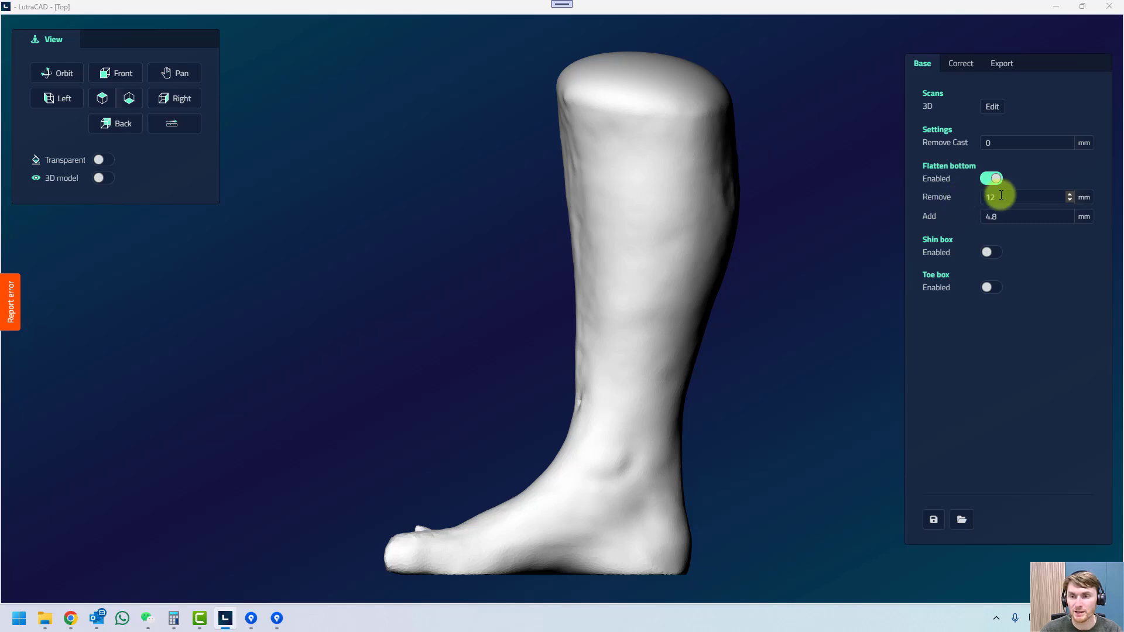
scroll(652, 440, "down", 2)
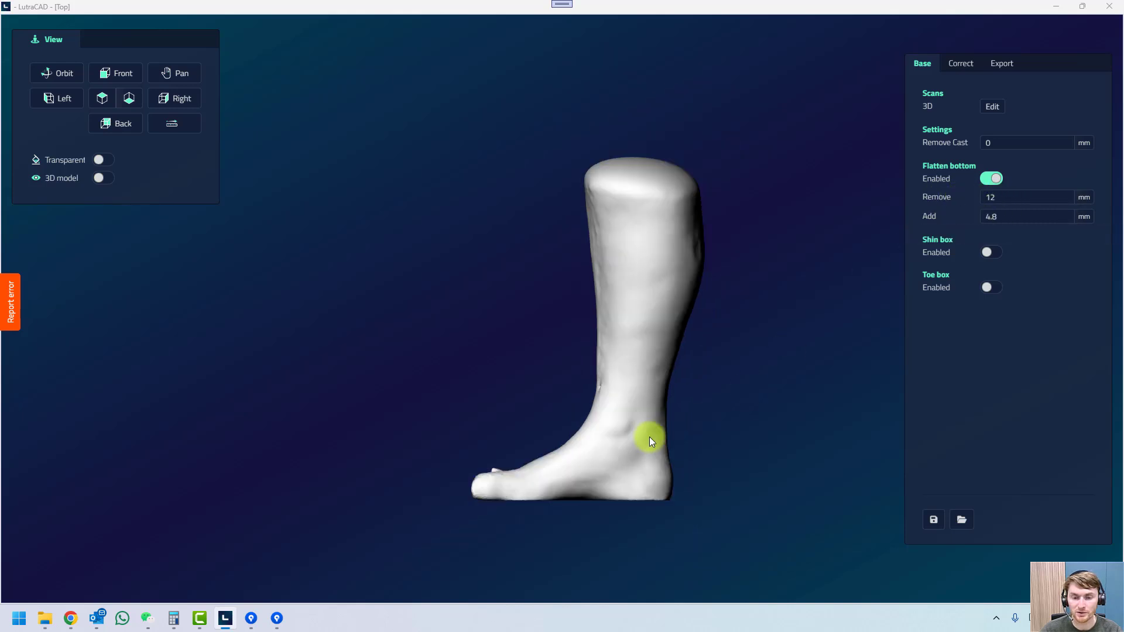
scroll(651, 440, "up", 3)
left_click_drag(657, 488, 811, 299)
Set the bottom flattening to remove 8 mm and check the sole from below.
left_click(1000, 198)
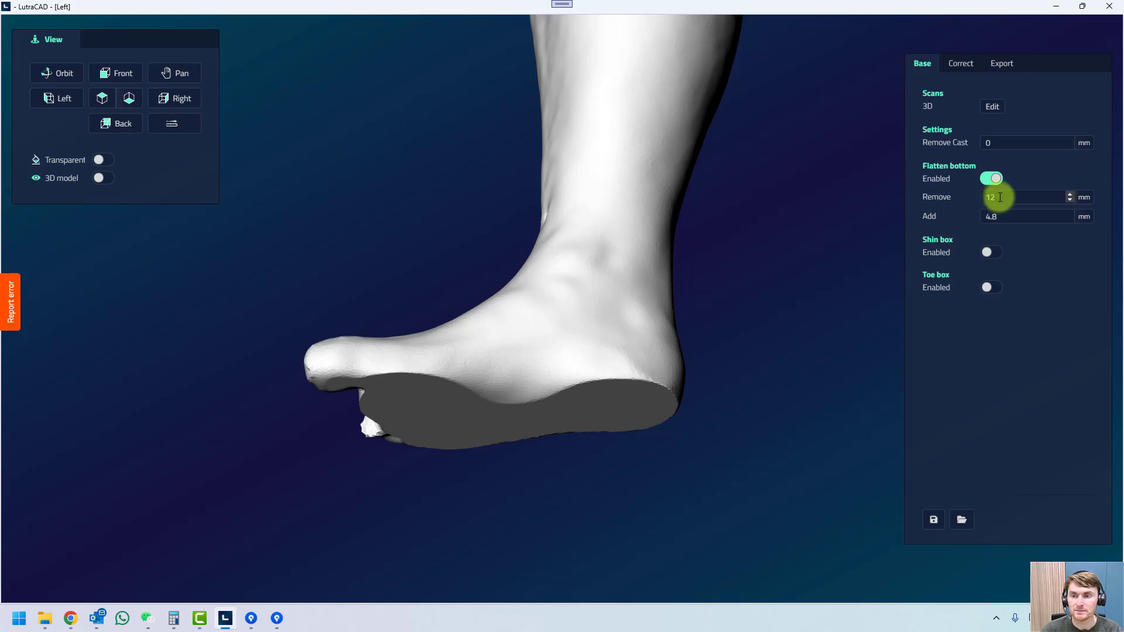
double_click(1006, 198)
type("8")
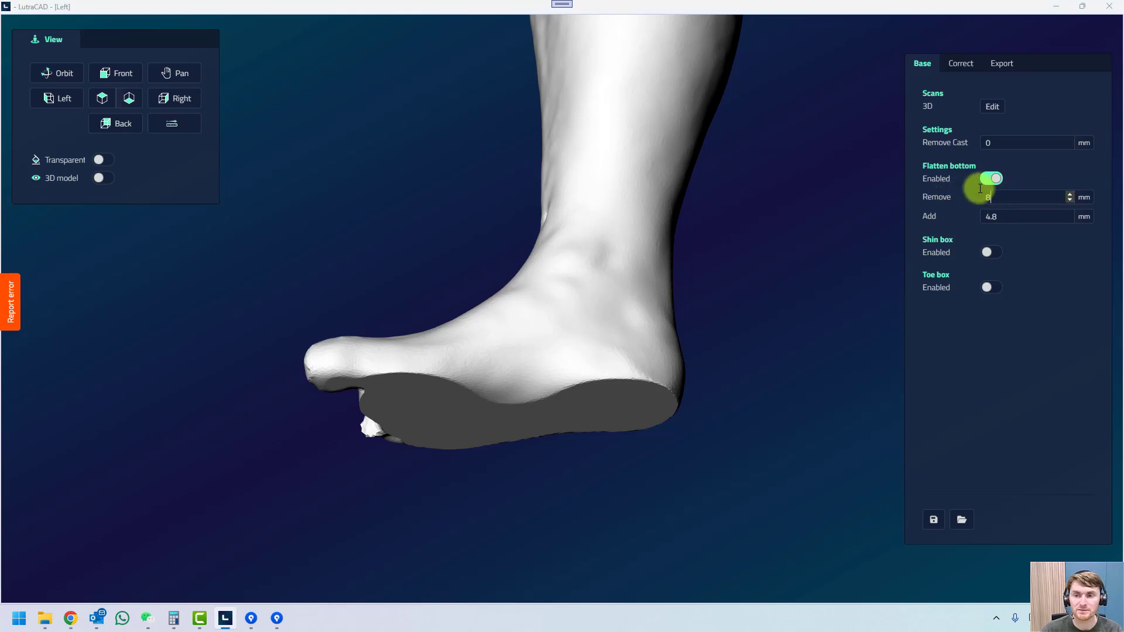
left_click(800, 208)
left_click_drag(765, 250, 806, 176)
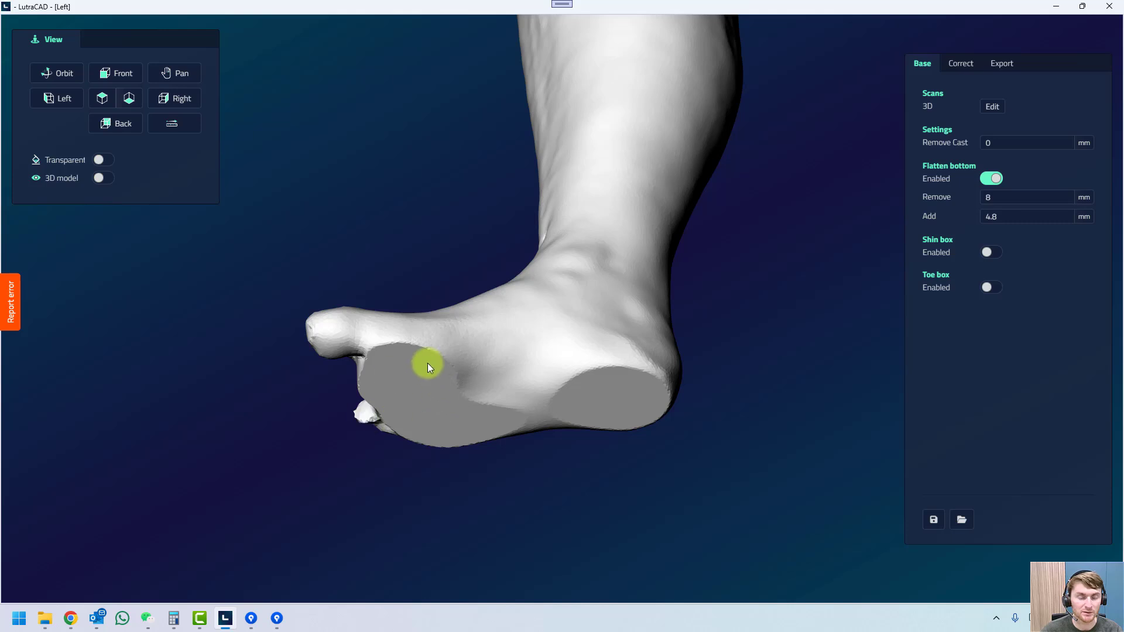
Set the bottom flattening to remove 6 mm and add 2 mm, then check the foot's shape.
left_click_drag(641, 259, 909, 219)
left_click_drag(1007, 194, 920, 194)
type("6")
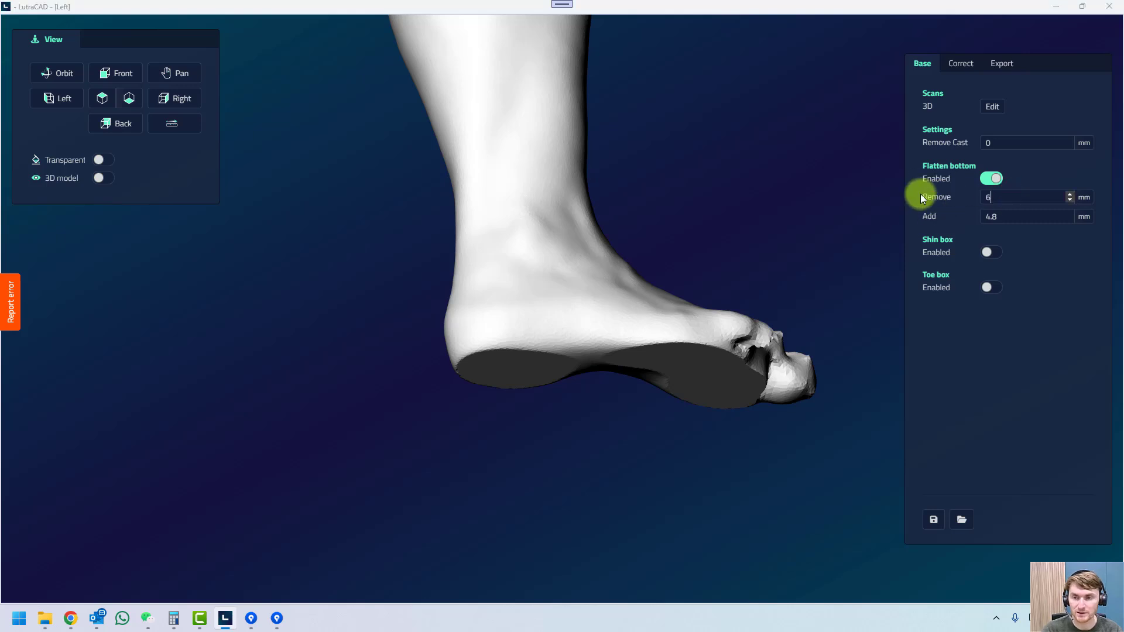
key("Tab")
type("2")
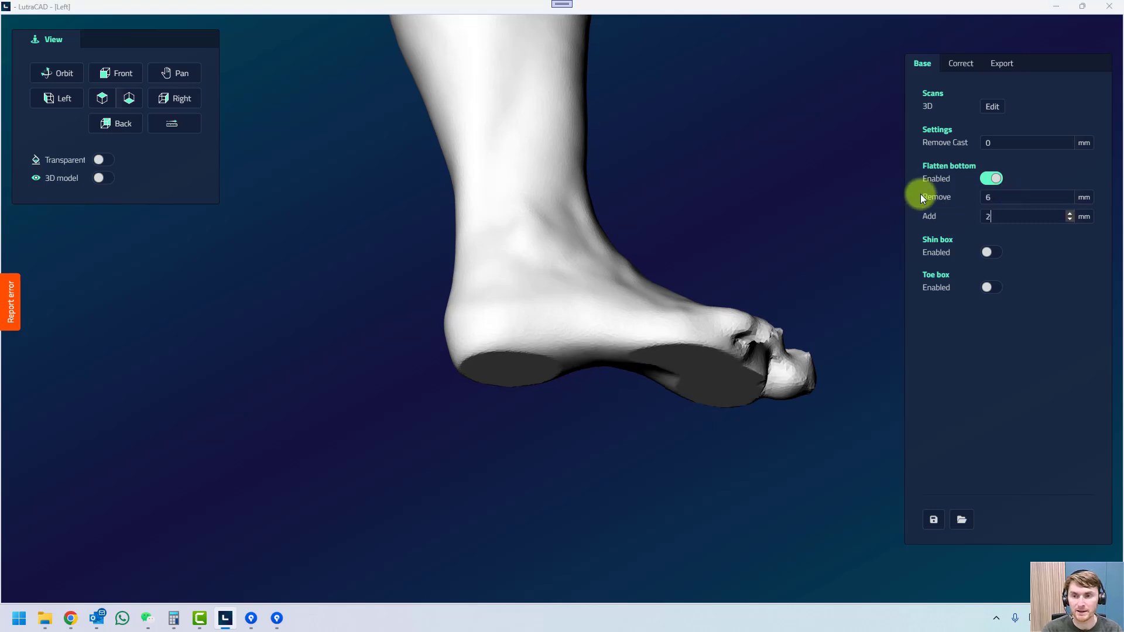
left_click(743, 177)
left_click_drag(736, 176, 691, 270)
scroll(595, 255, "down", 5)
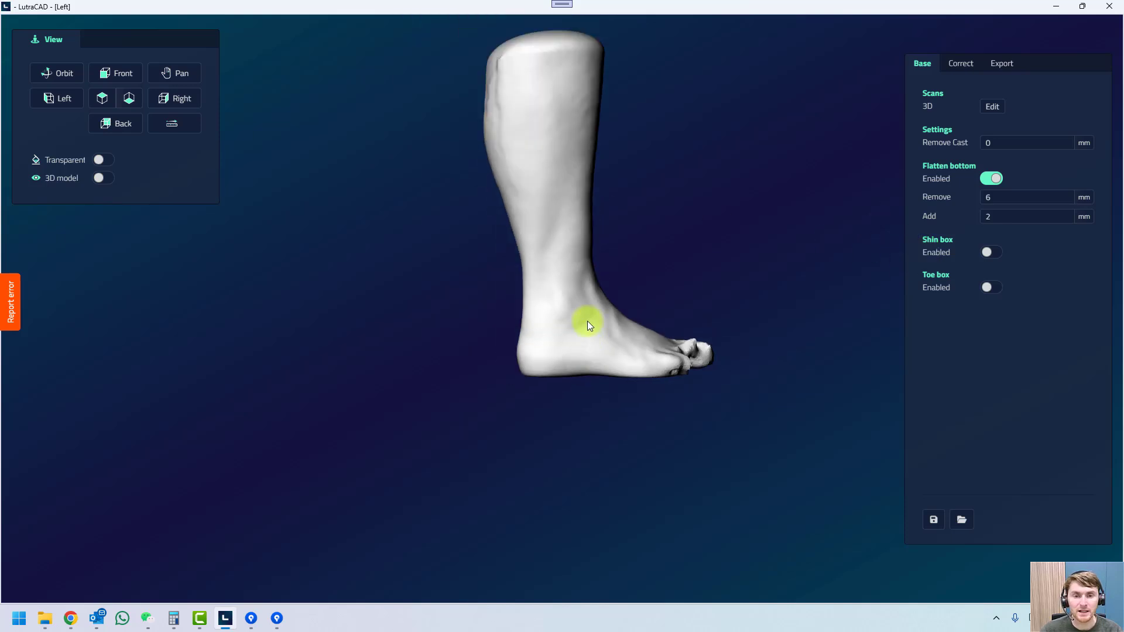
Measure the leg's height from the sole to near its upper end in side view, and set the right brace height to 340 mm.
left_click_drag(585, 319, 580, 122)
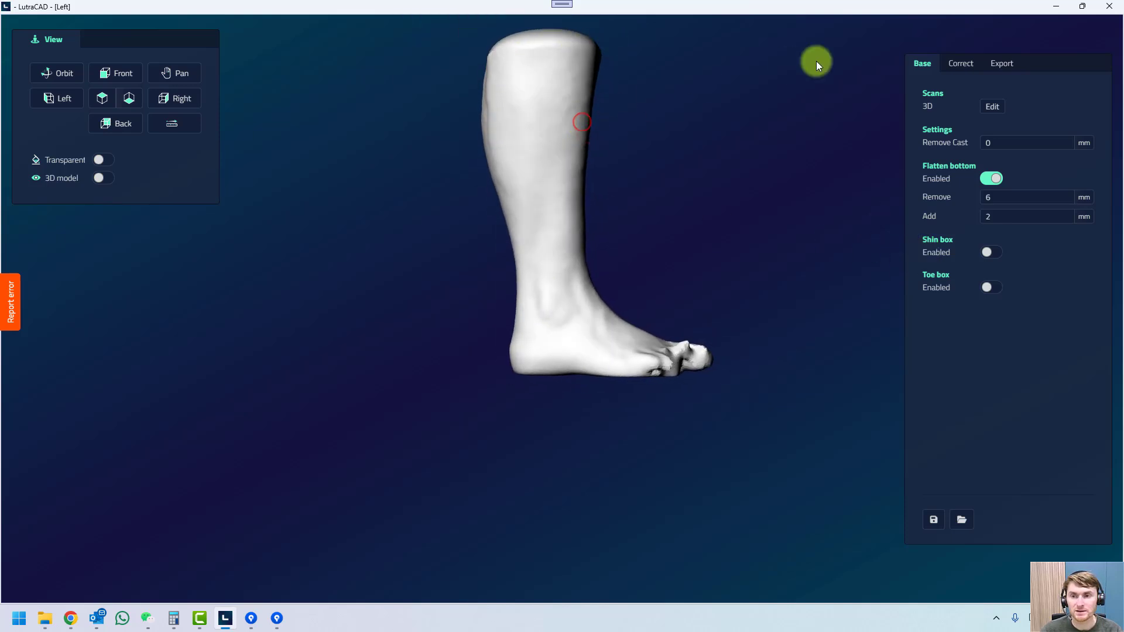
left_click(953, 65)
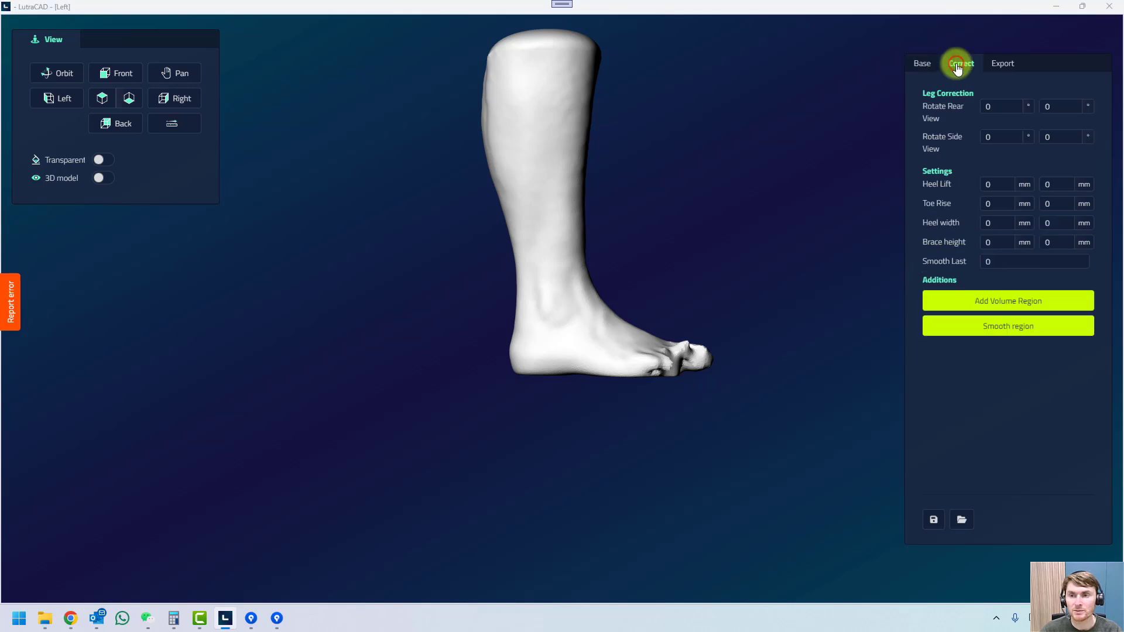
left_click(158, 97)
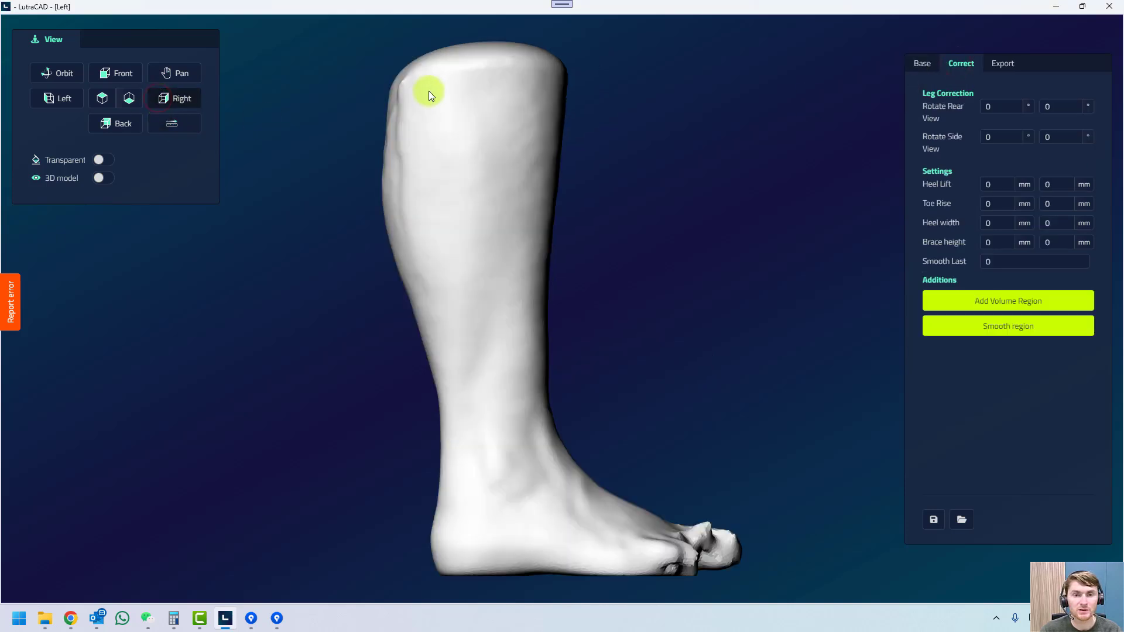
left_click(171, 126)
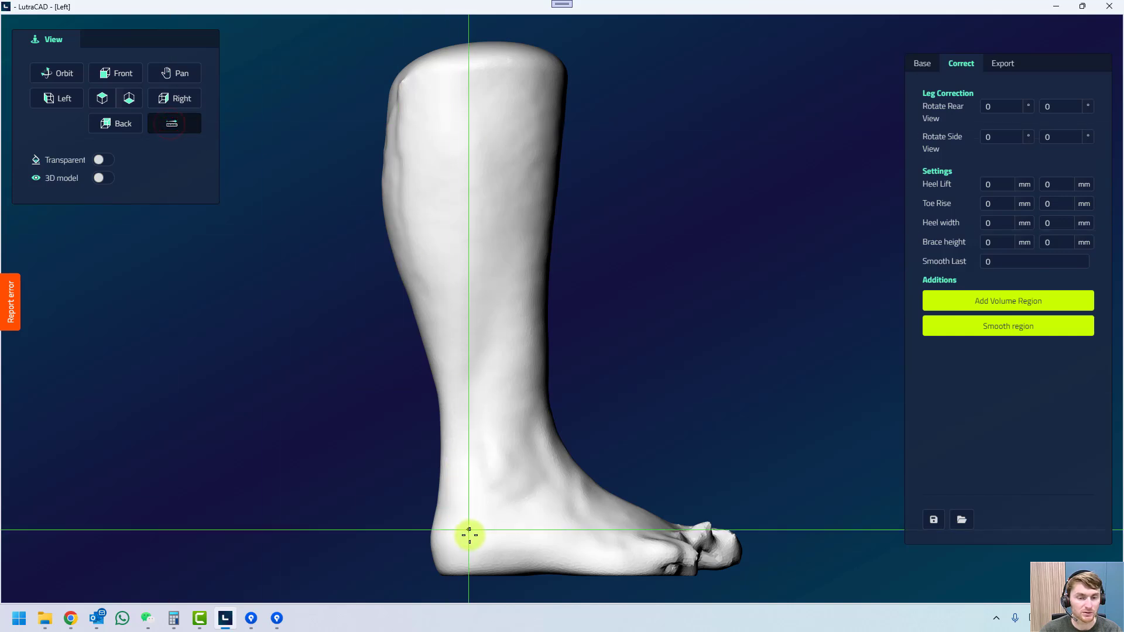
left_click(482, 576)
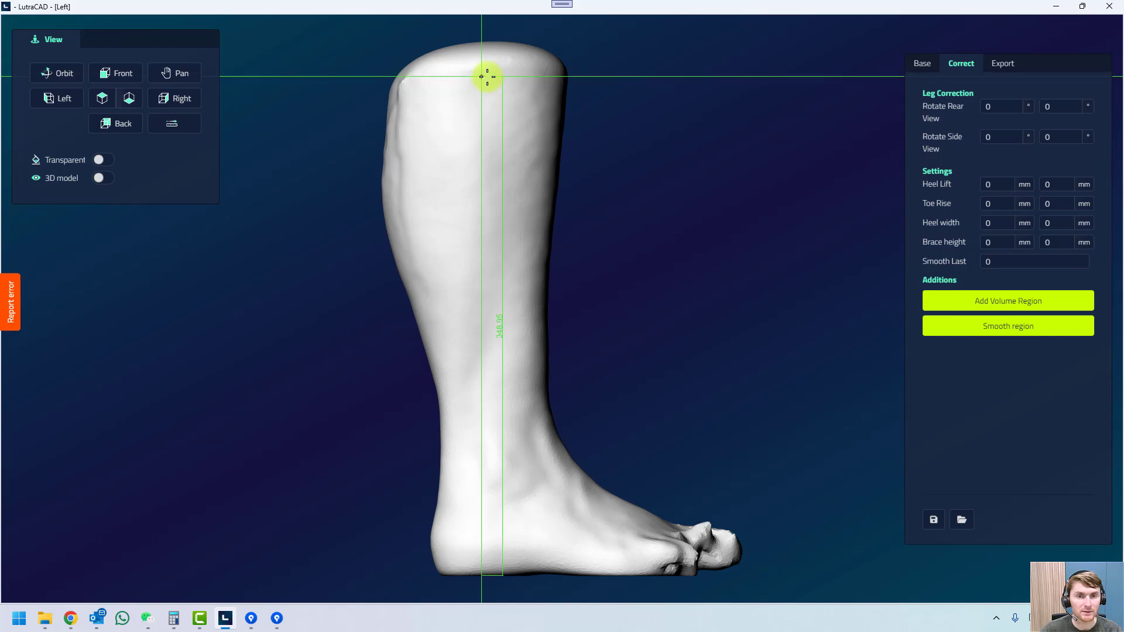
left_click(486, 81)
left_click(657, 165)
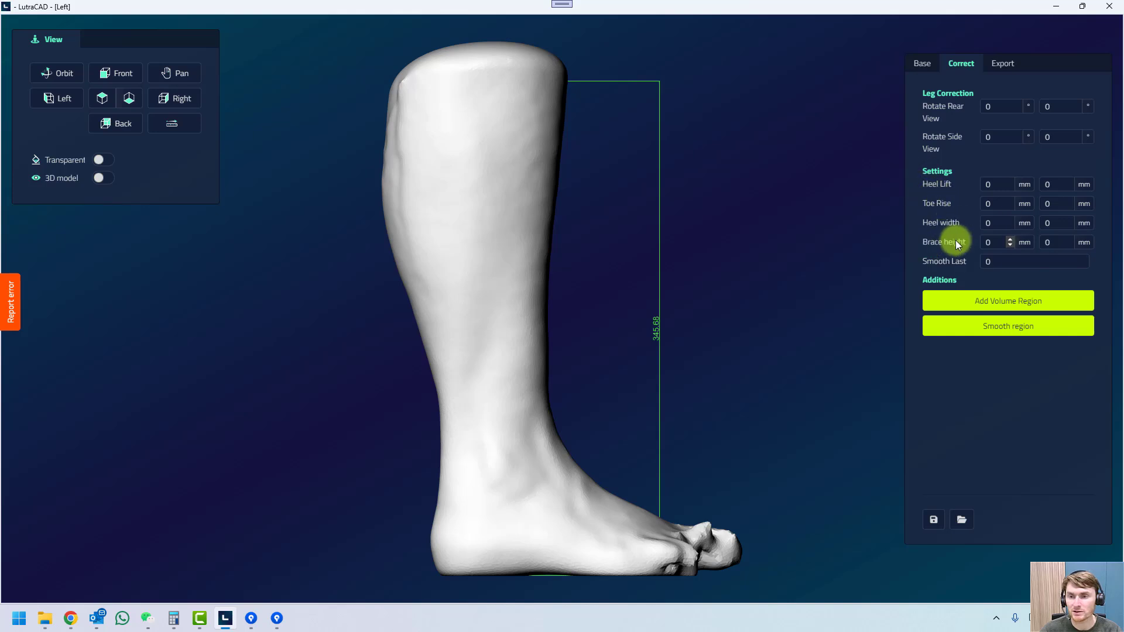
left_click(1052, 240)
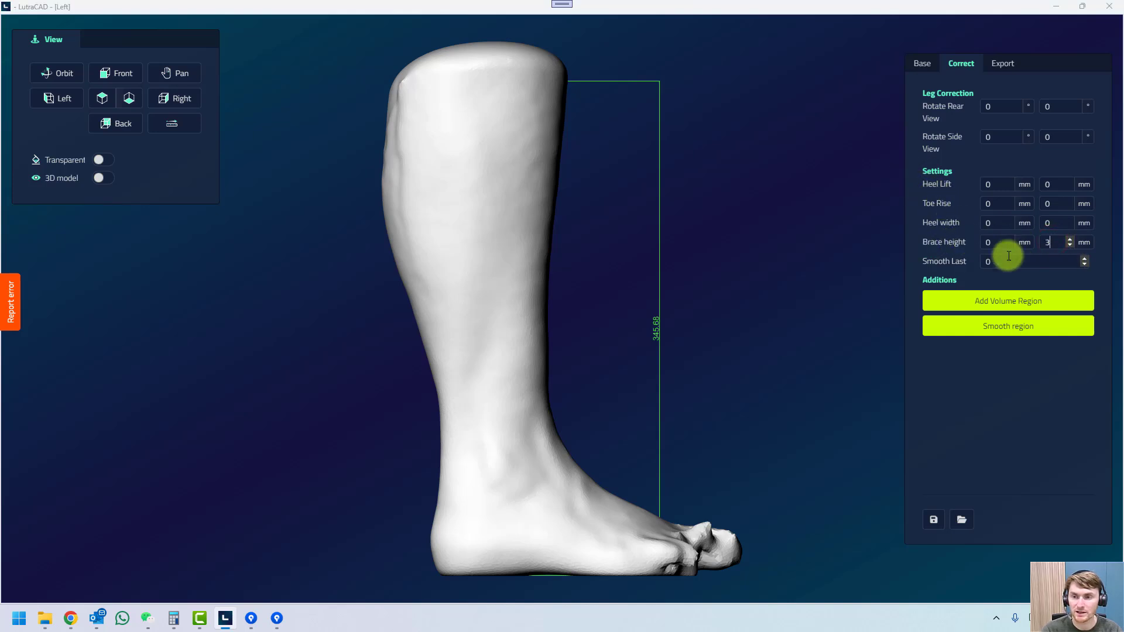
left_click(835, 250)
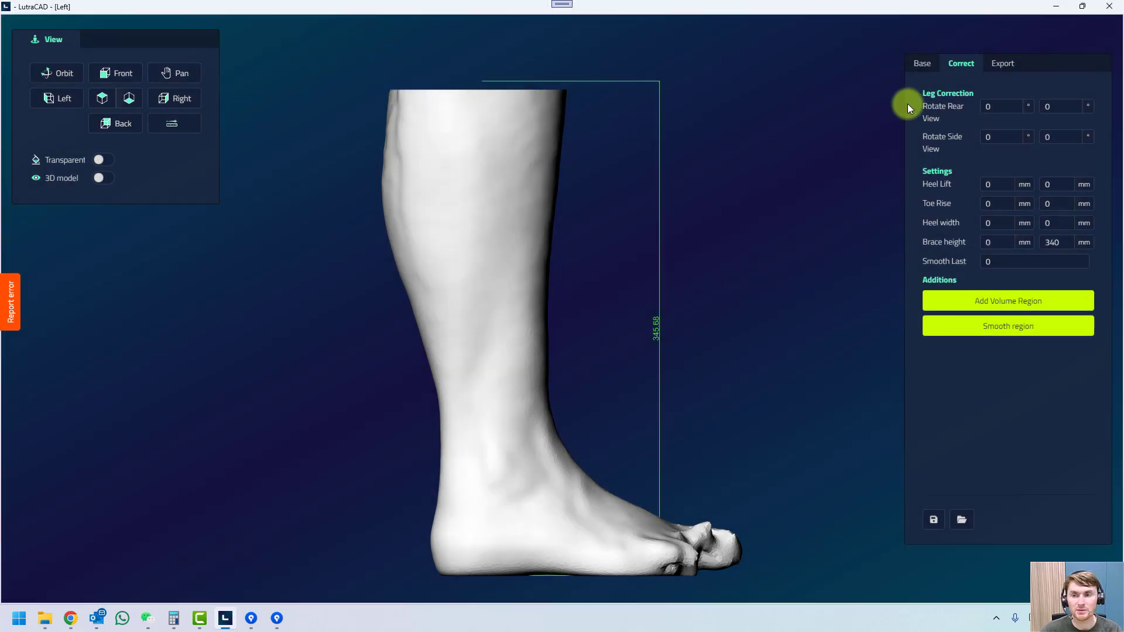
Enable the shin box on the upper front of the leg with a height of 100 mm, and inspect its shape.
left_click(922, 61)
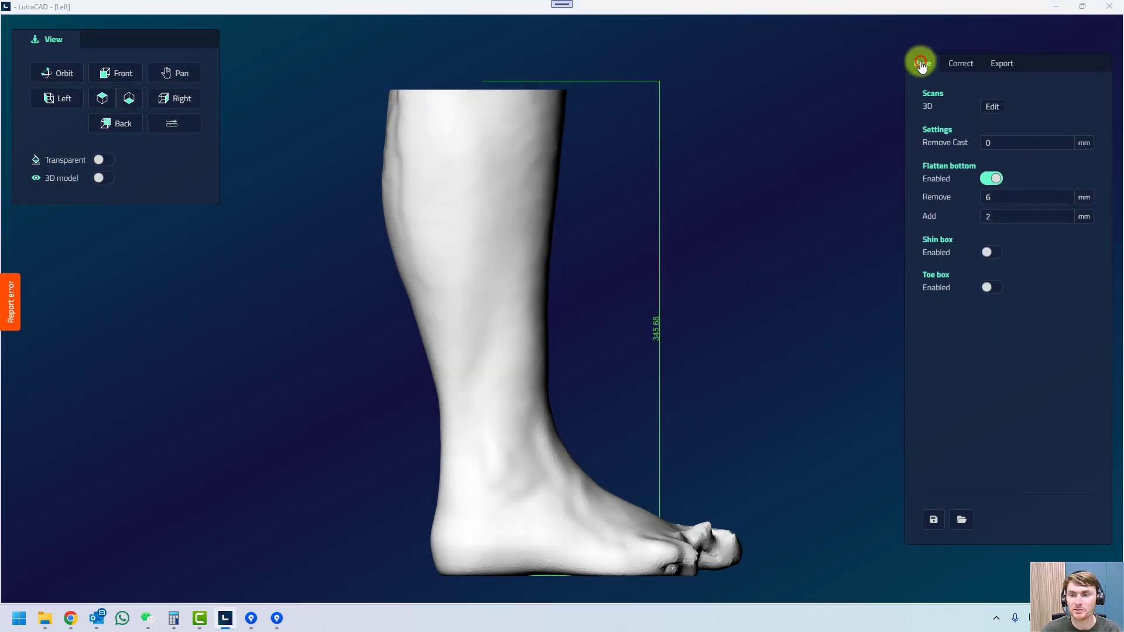
left_click(989, 253)
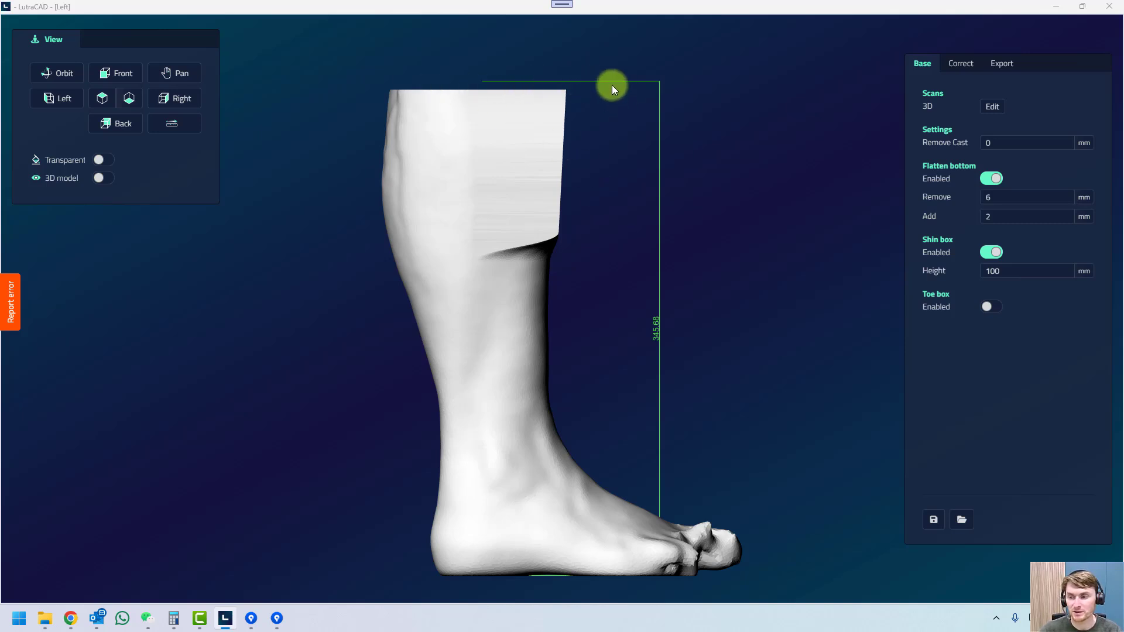
left_click_drag(580, 175, 758, 352)
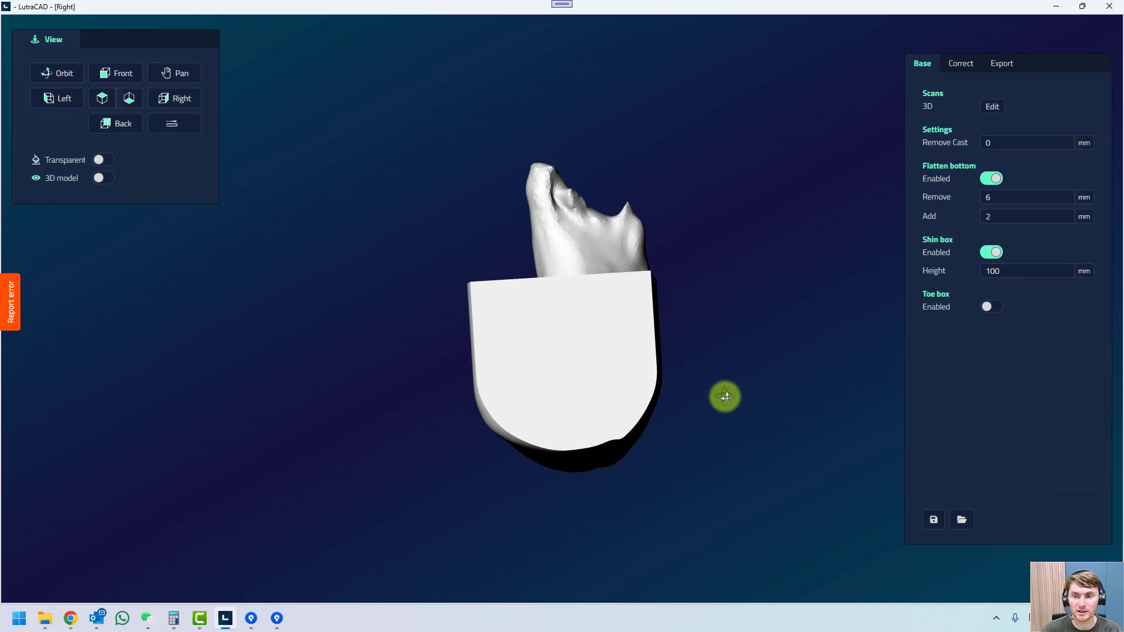
left_click_drag(725, 397, 557, 209)
left_click(171, 101)
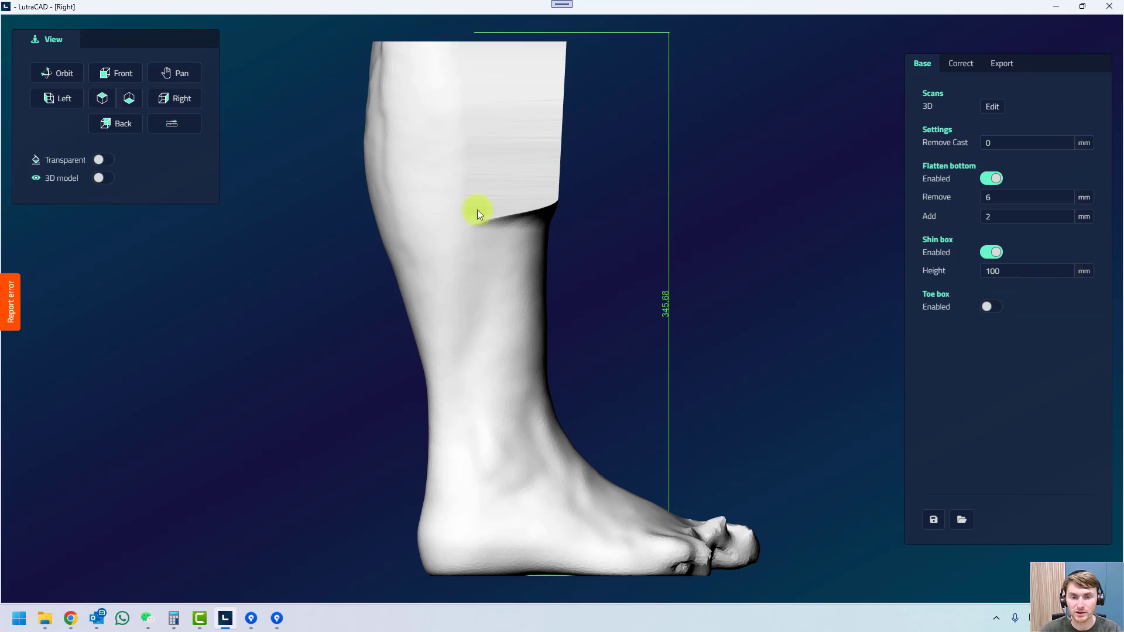
Enable the toe box around the forefoot with 0 mm thickness and 15 mm extra length, and inspect its shape.
left_click(992, 307)
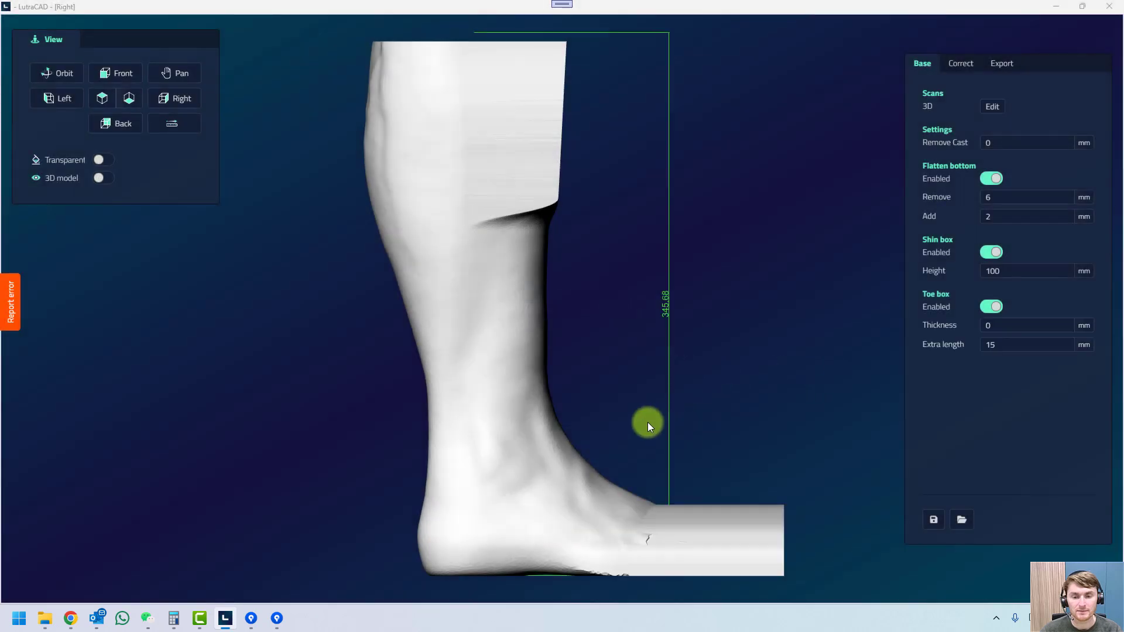
left_click_drag(648, 423, 763, 519)
scroll(763, 519, "up", 3)
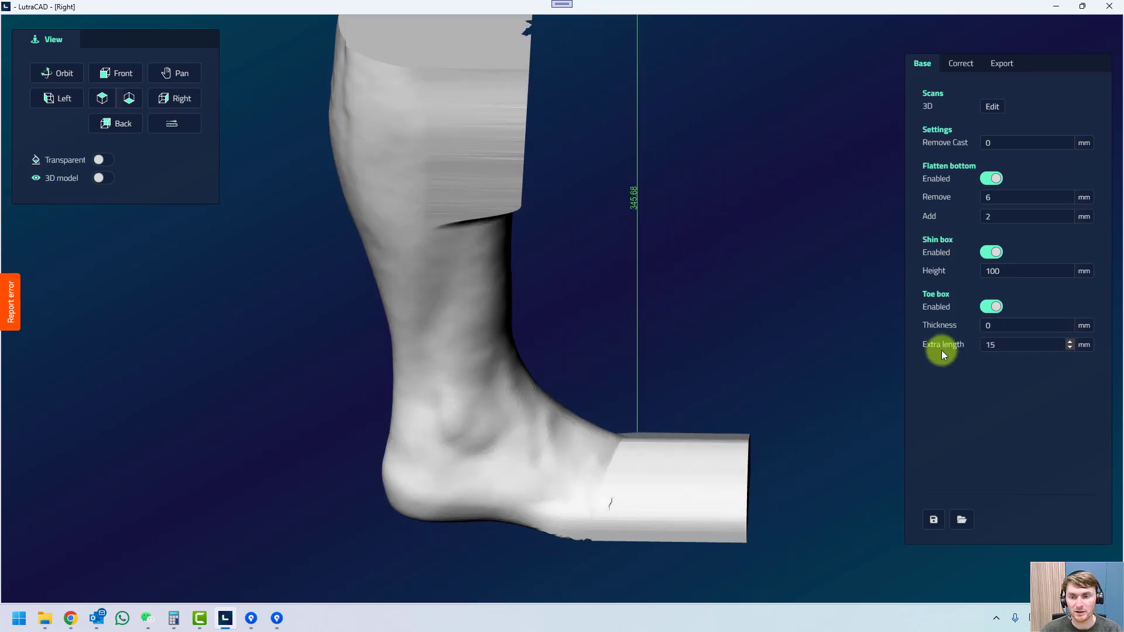
Compare the toe box with the original 3D scan from above using the transparent overlay, then inspect the solid model.
left_click(103, 99)
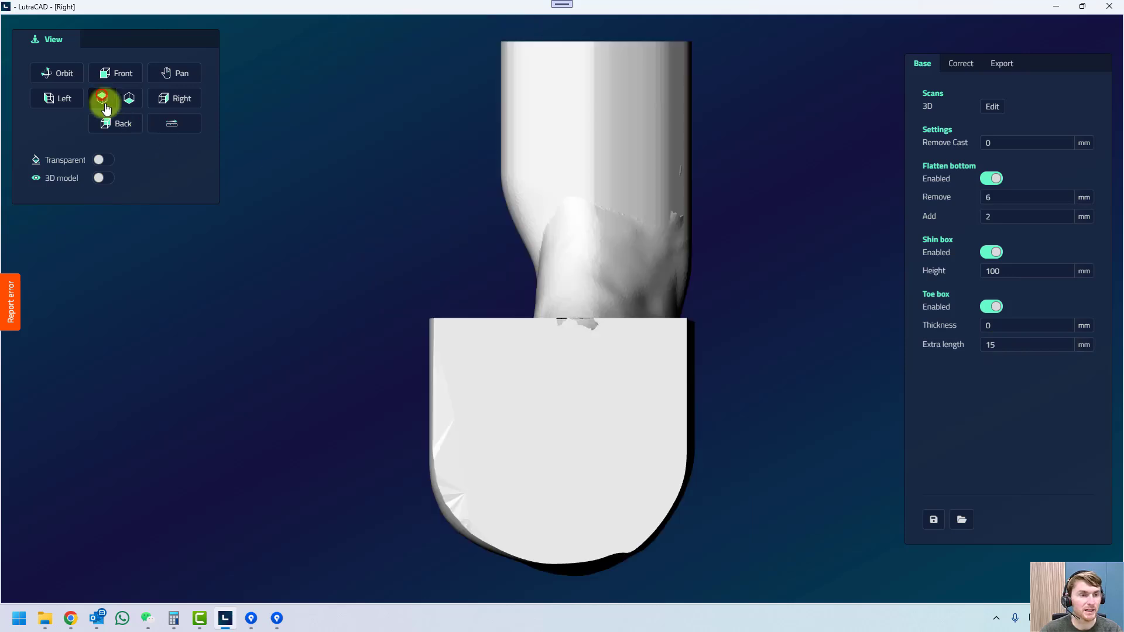
left_click(101, 178)
left_click(102, 160)
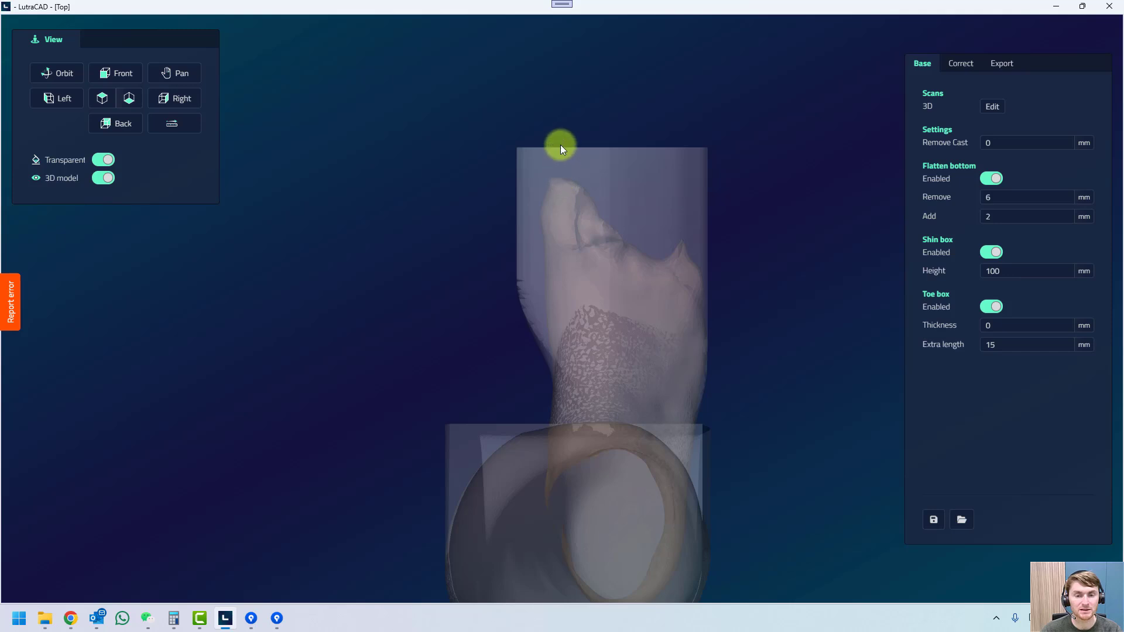
left_click(104, 178)
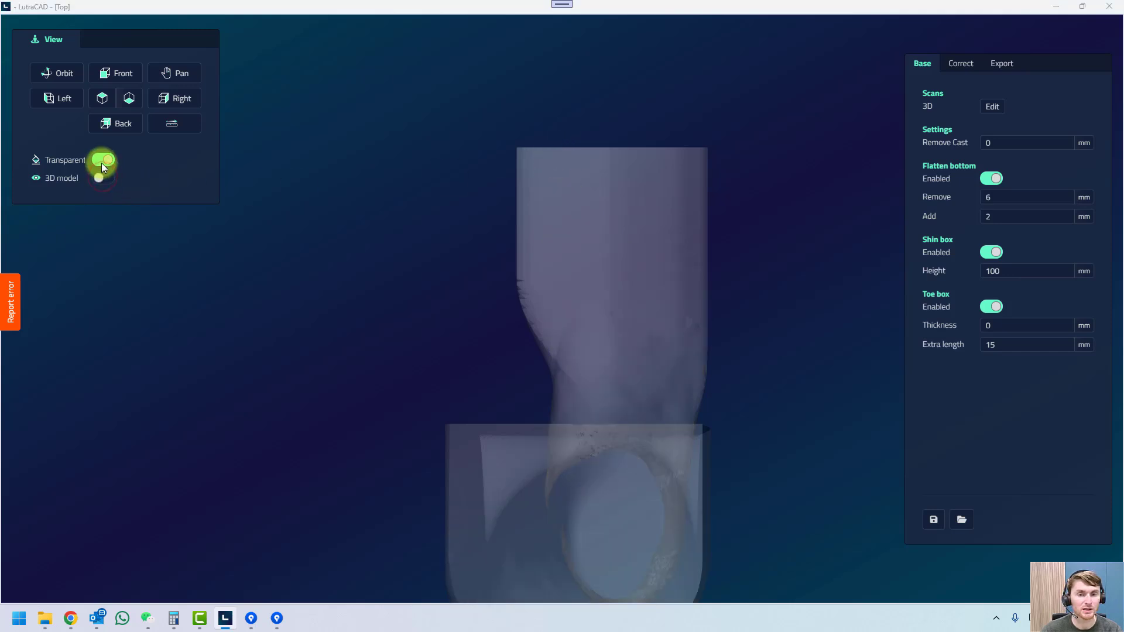
left_click(101, 159)
left_click_drag(446, 316, 414, 427)
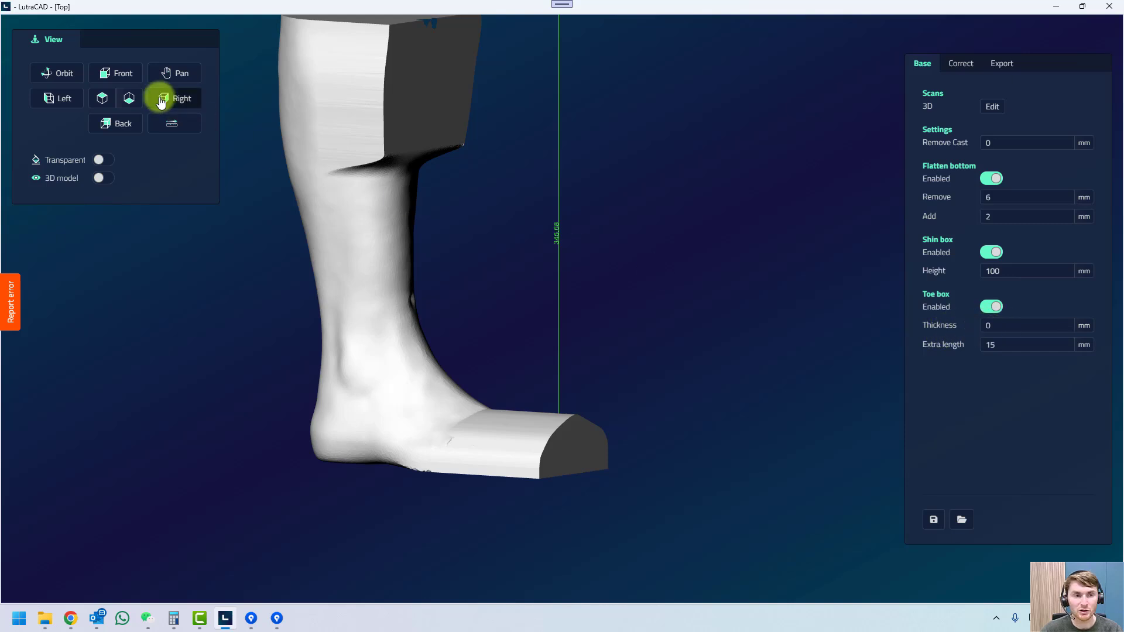
Set the toe box thickness to 20 mm while viewing the foot from the right side.
left_click(159, 98)
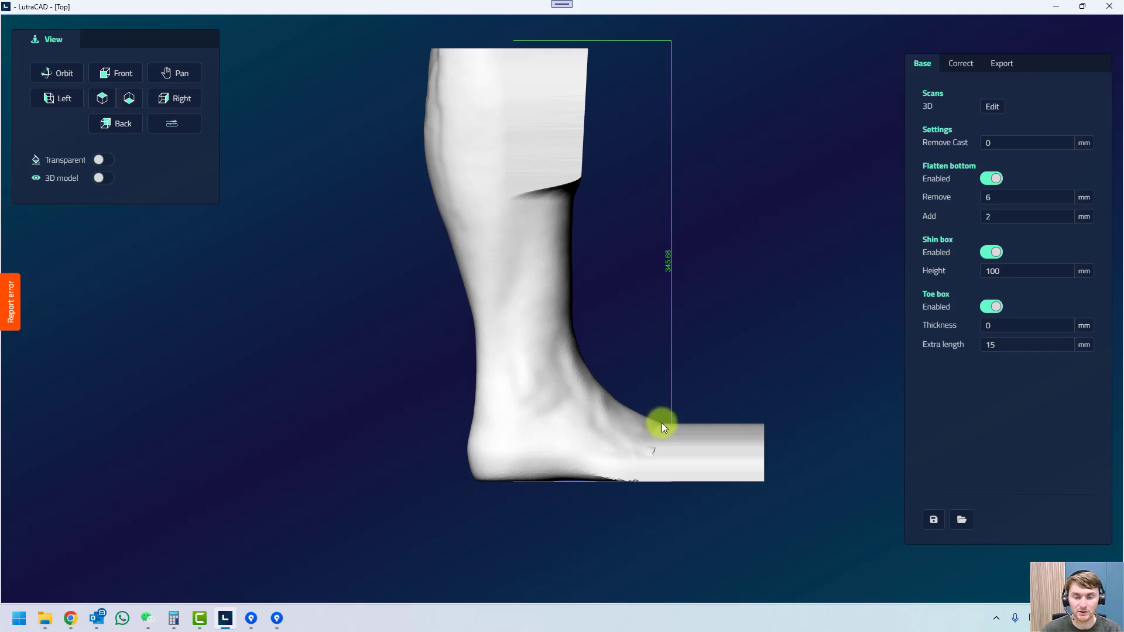
left_click(1024, 326)
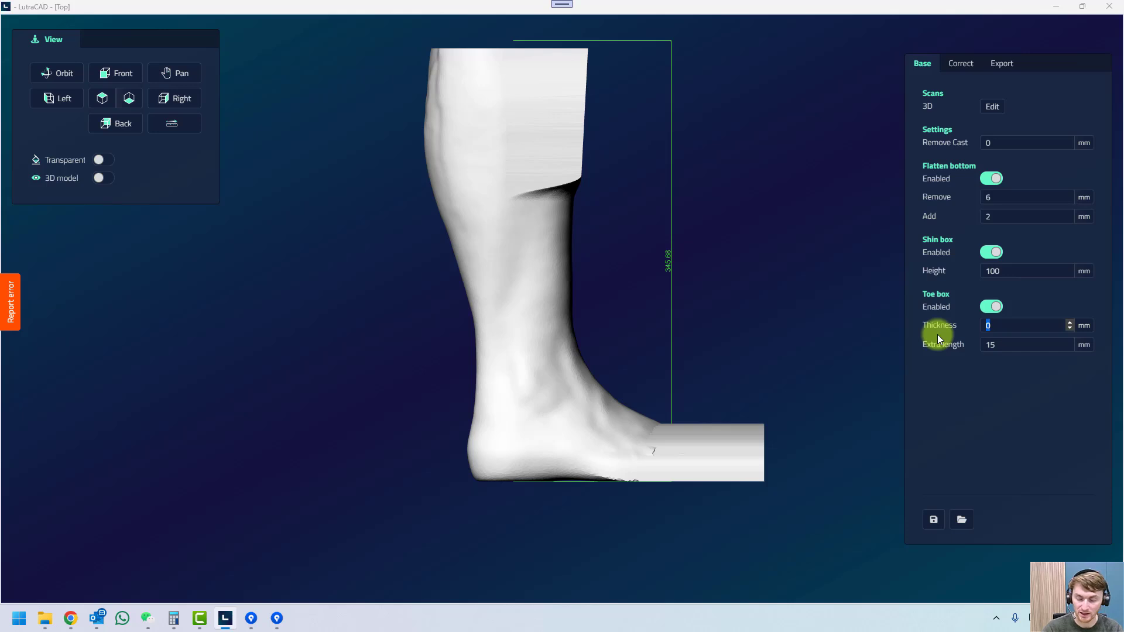
type("20")
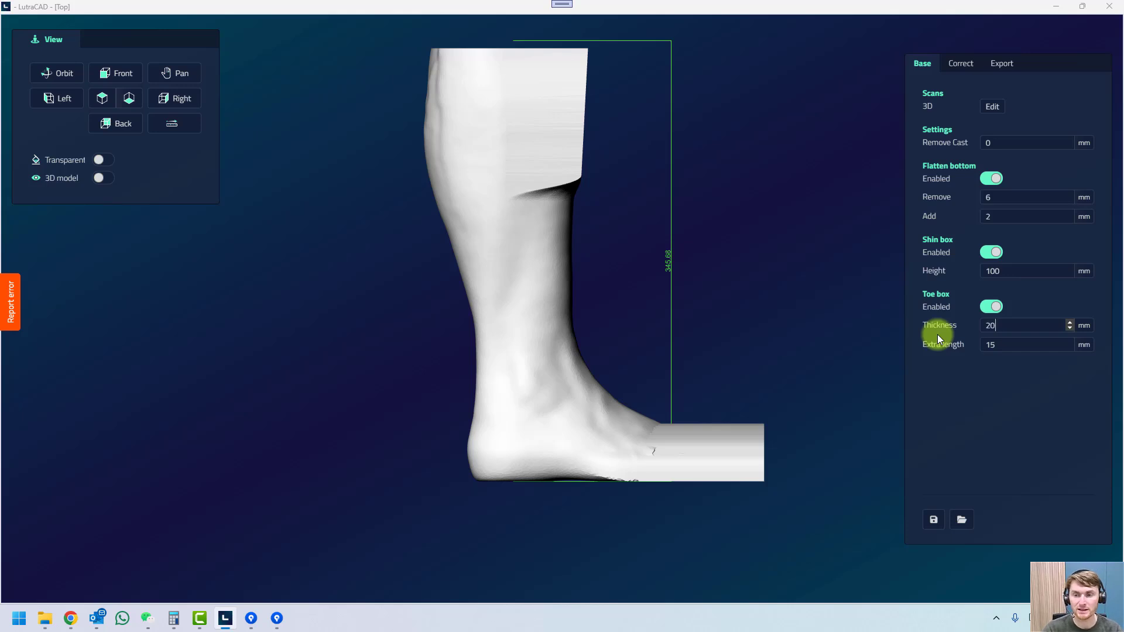
left_click(817, 304)
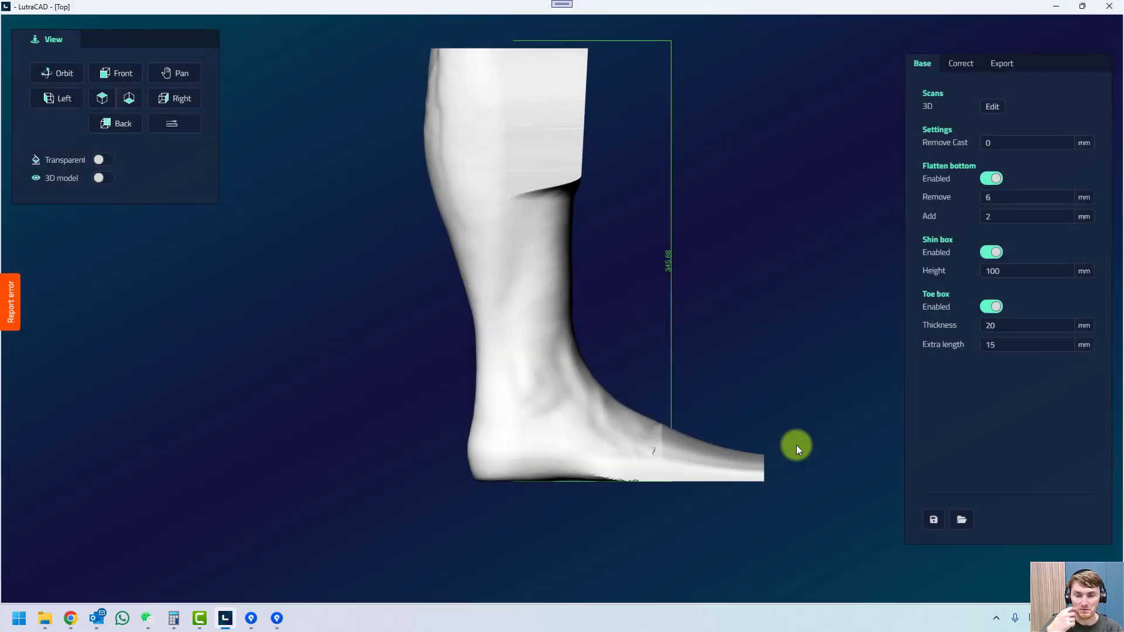
Check the leg's alignment from behind and from the side, and set the right leg's side-view rotation correction to 4°.
left_click(961, 63)
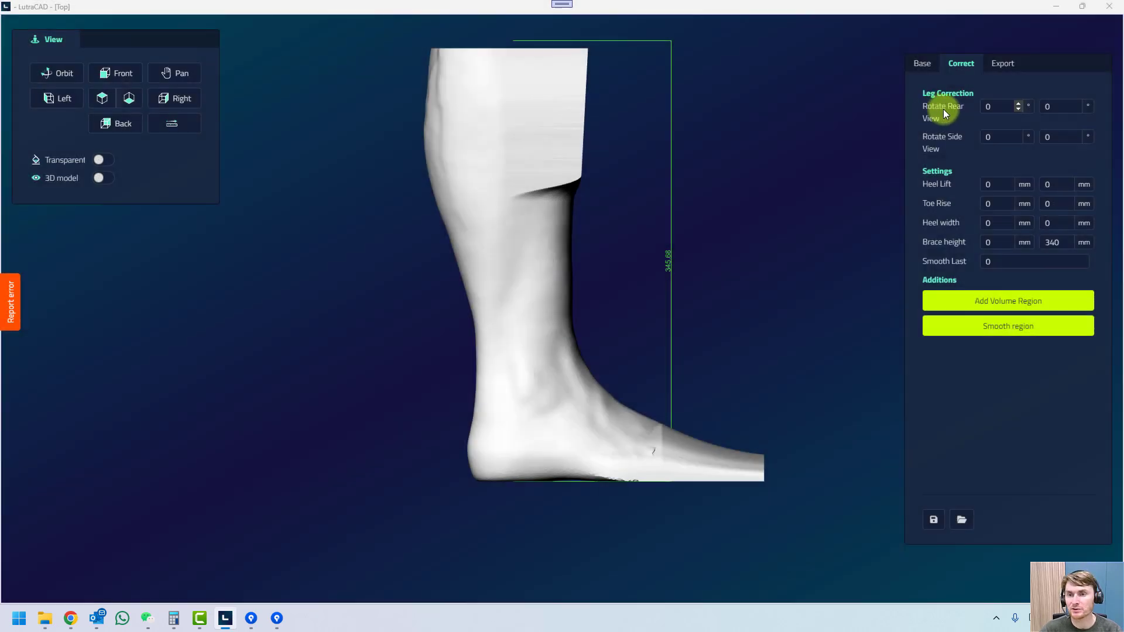
left_click(113, 122)
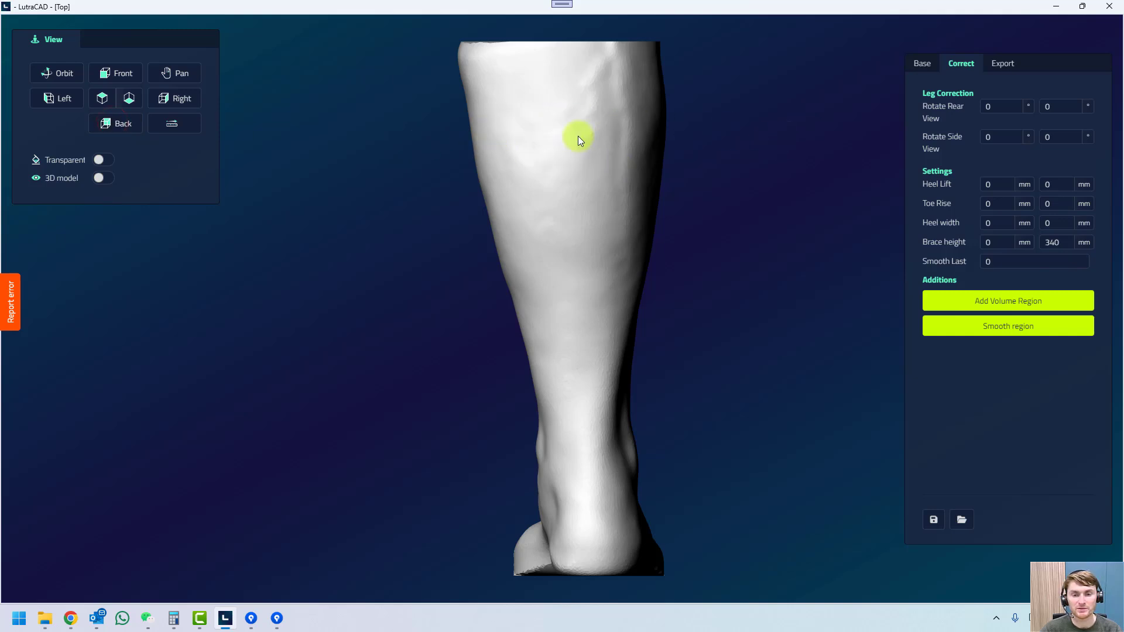
left_click(186, 101)
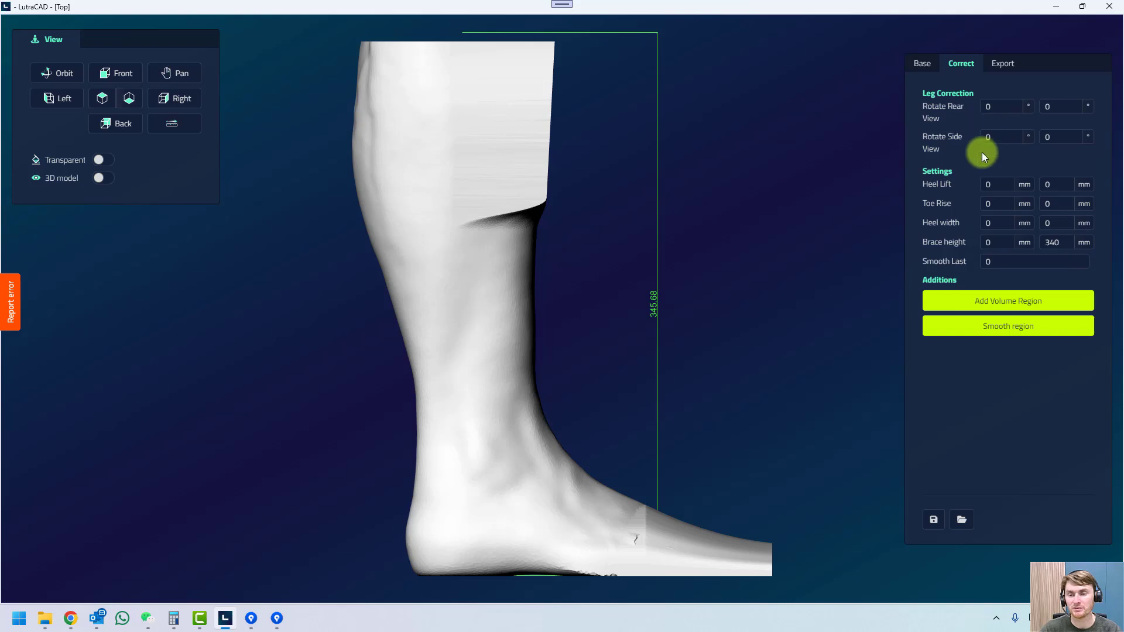
left_click(1040, 138)
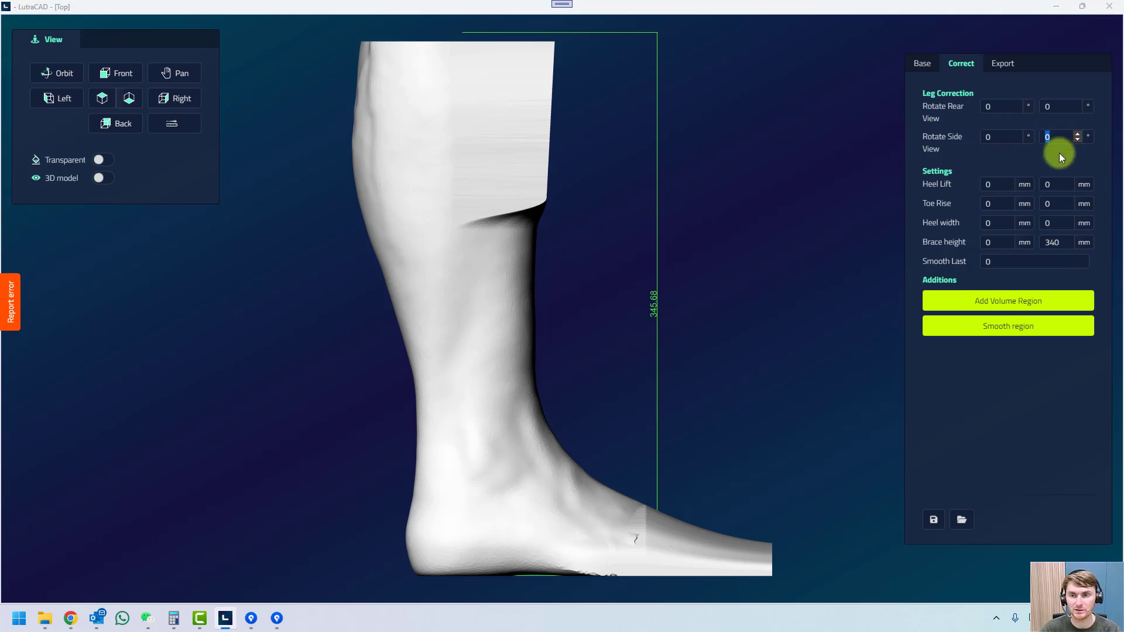
type("4")
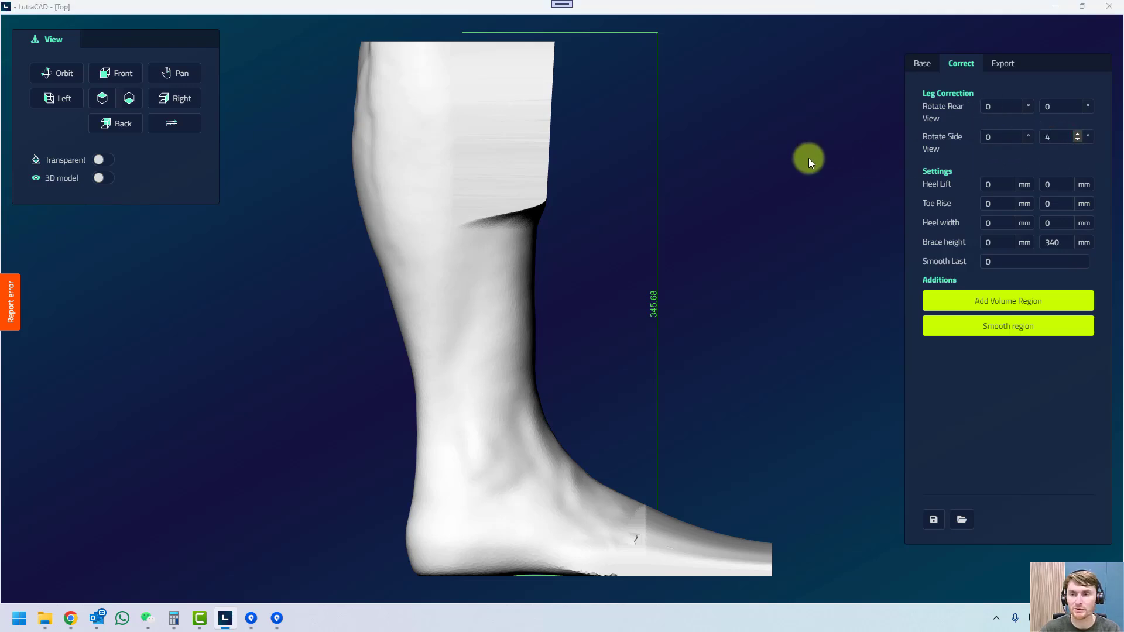
left_click(810, 158)
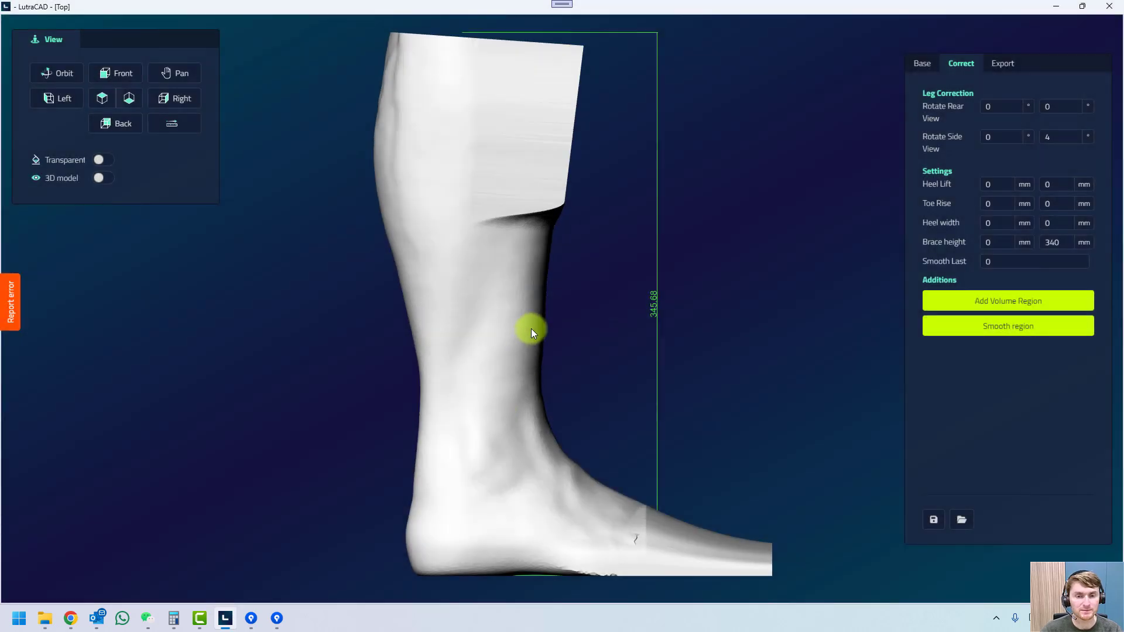
scroll(431, 177, "down", 2)
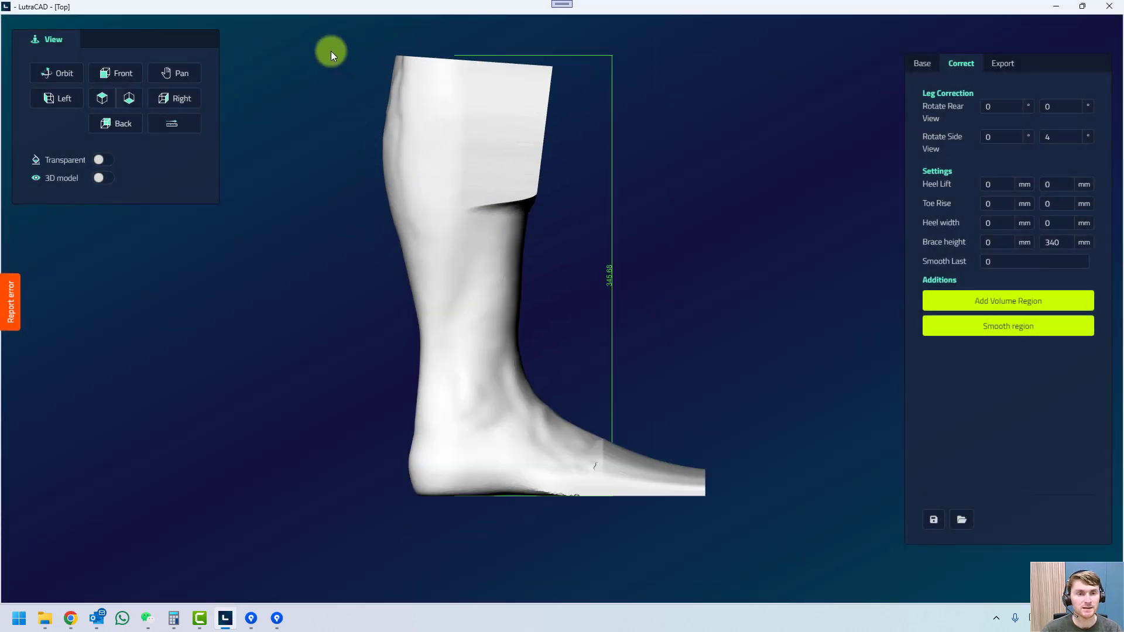
left_click_drag(292, 28, 473, 556)
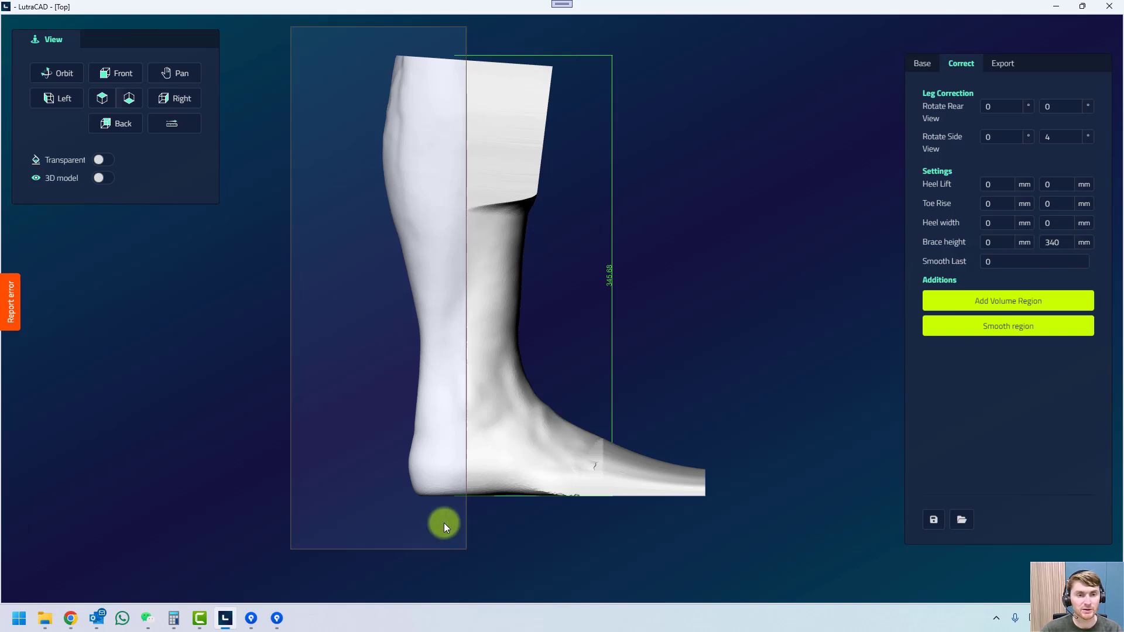
left_click_drag(279, 29, 476, 525)
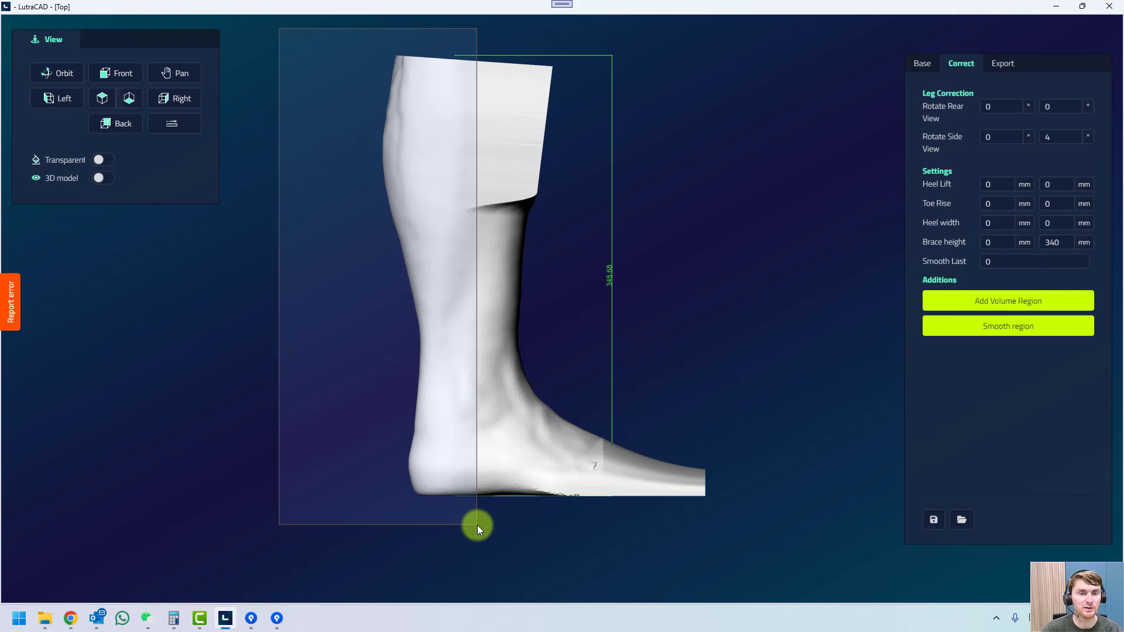
left_click_drag(478, 526, 474, 526)
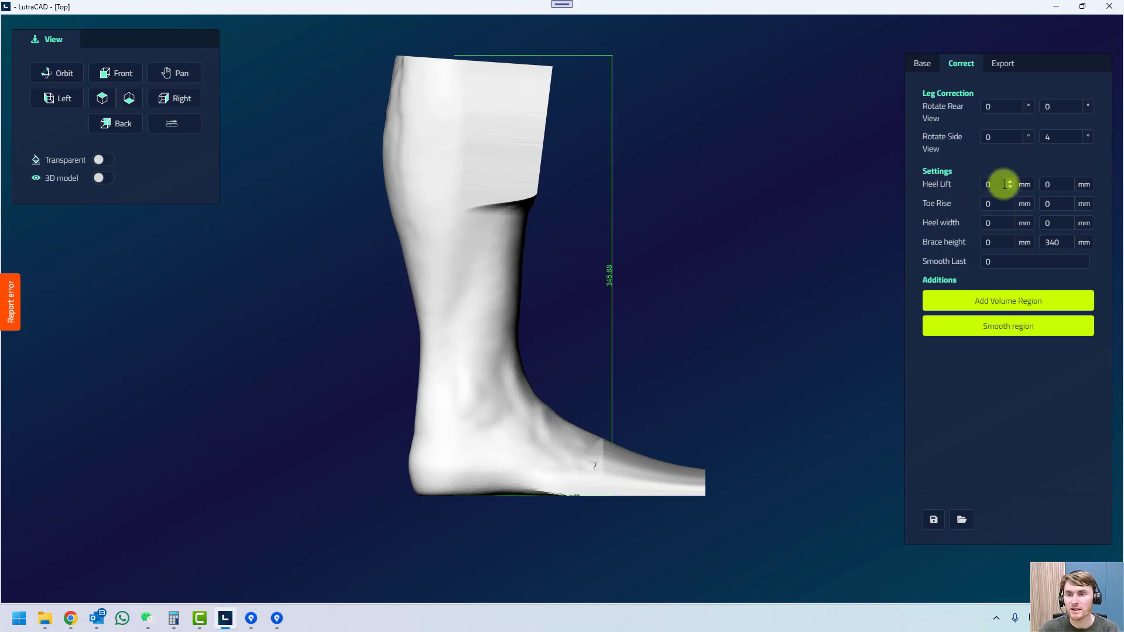
Set the right foot's heel lift to 10 mm and its toe rise to 10 mm.
key("Tab")
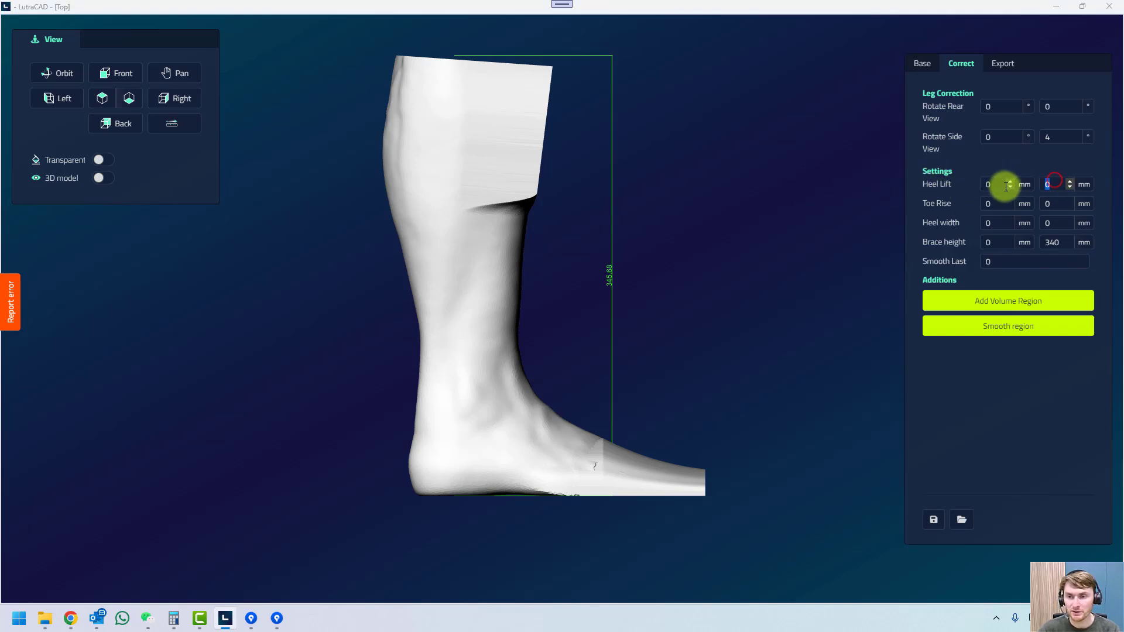
type("10")
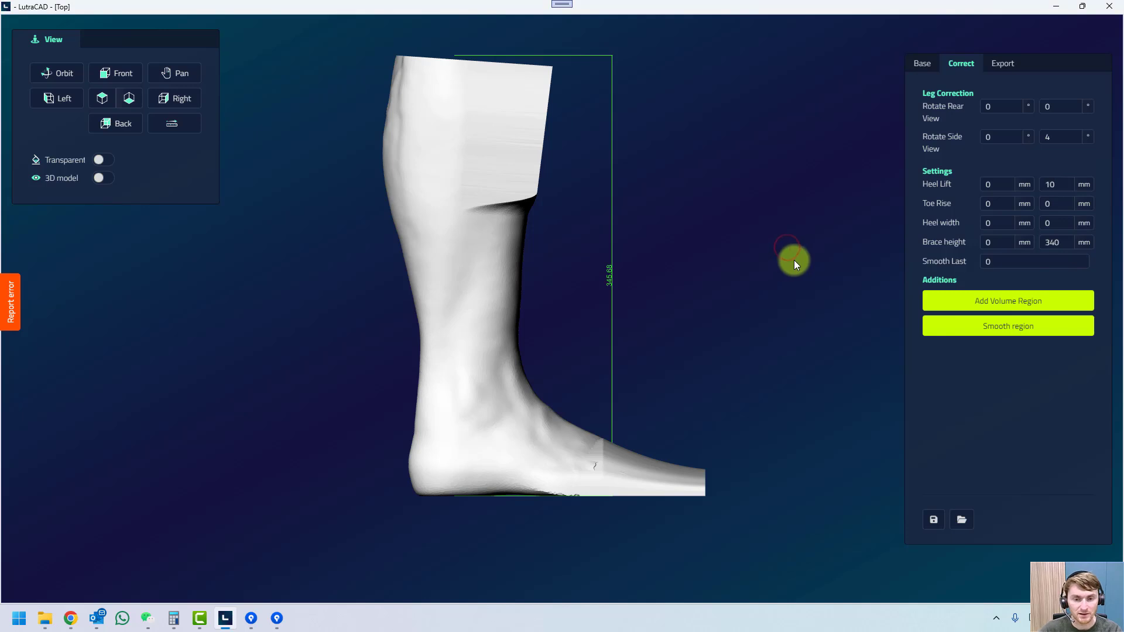
key("Return")
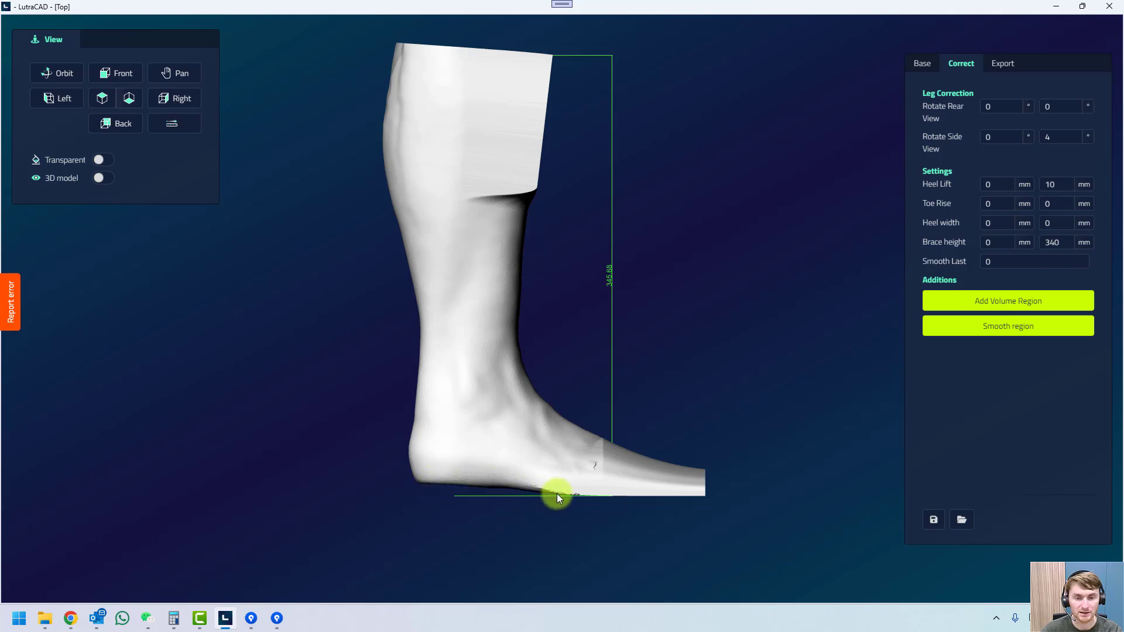
double_click(1049, 203)
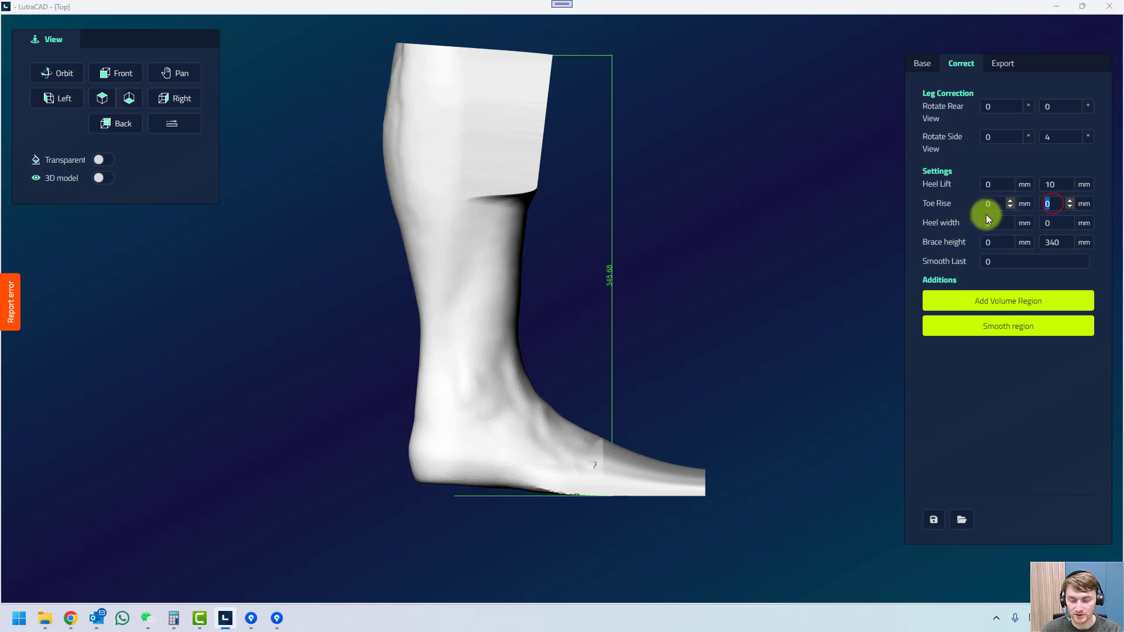
type("10")
key("Return")
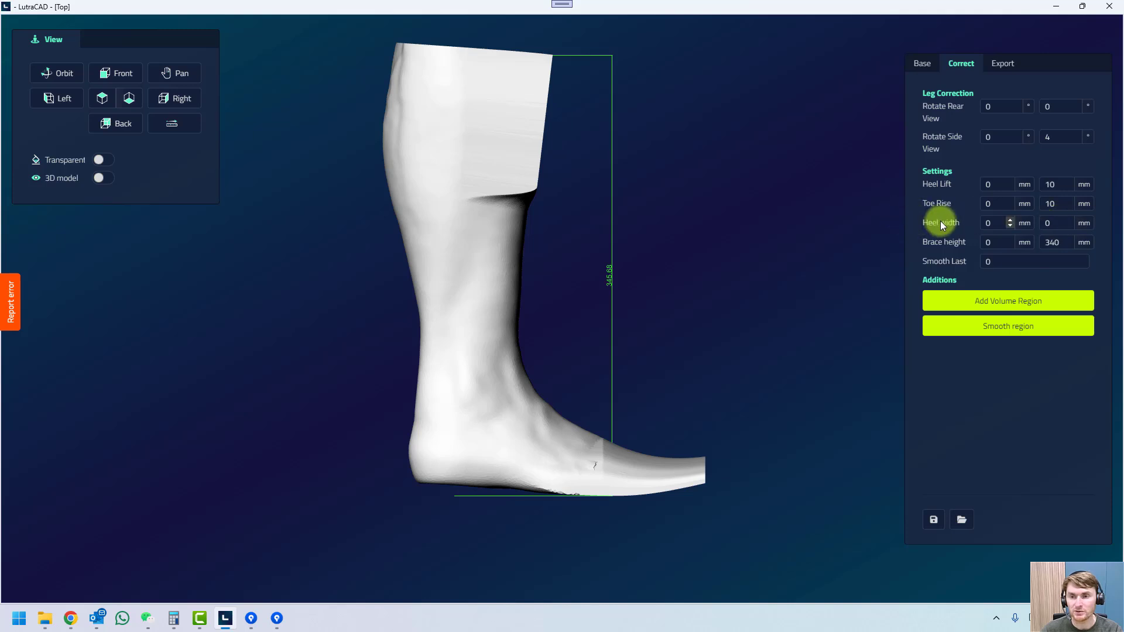
Set the right heel width to 5 mm while viewing the sole from below, and inspect the heel's shape.
left_click(122, 97)
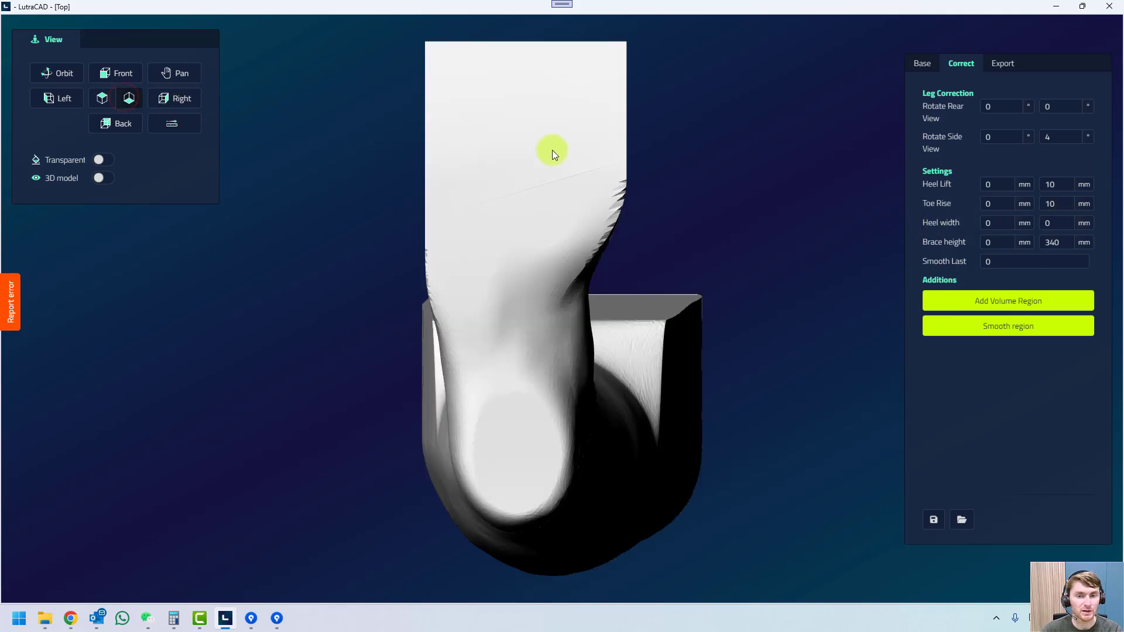
scroll(540, 437, "down", 2)
scroll(540, 438, "up", 2)
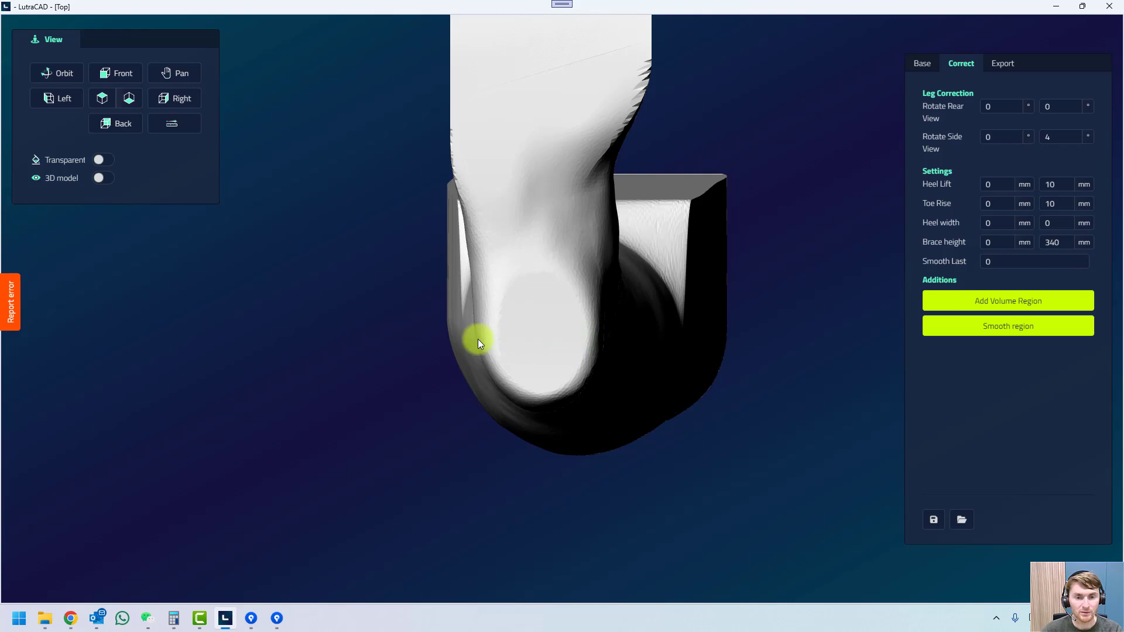
left_click(1060, 224)
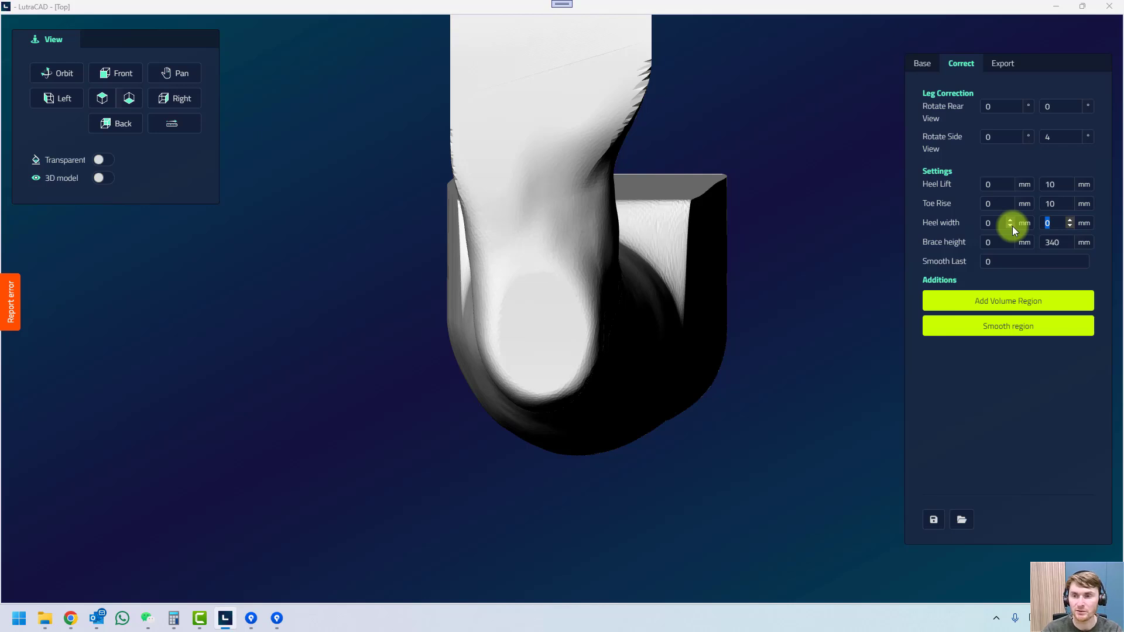
type("5")
left_click(810, 241)
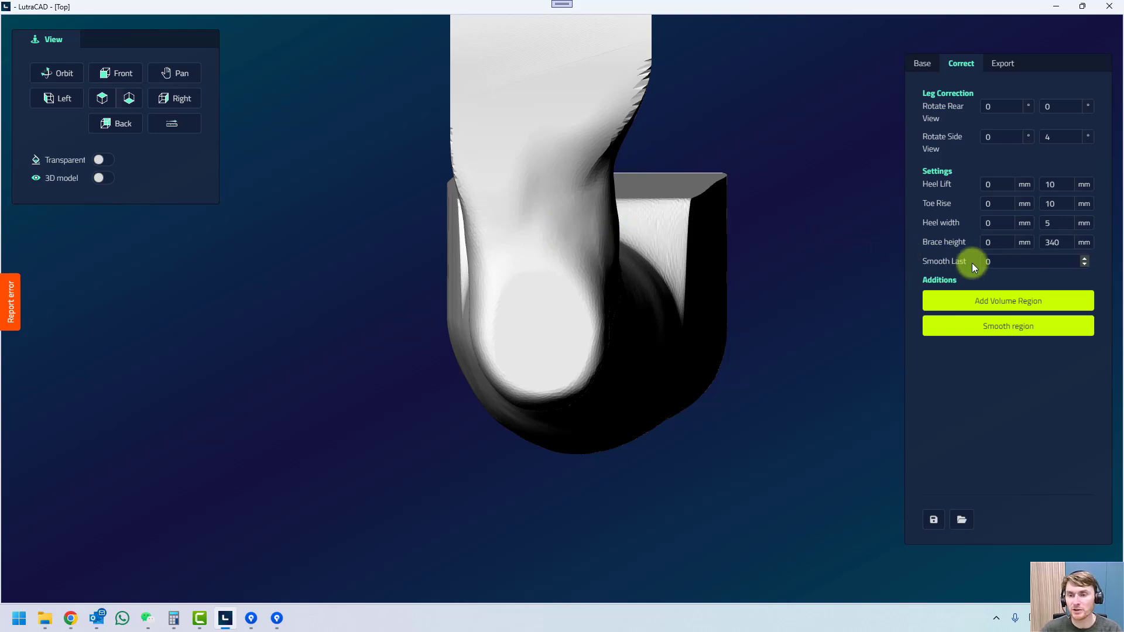
left_click(1006, 262)
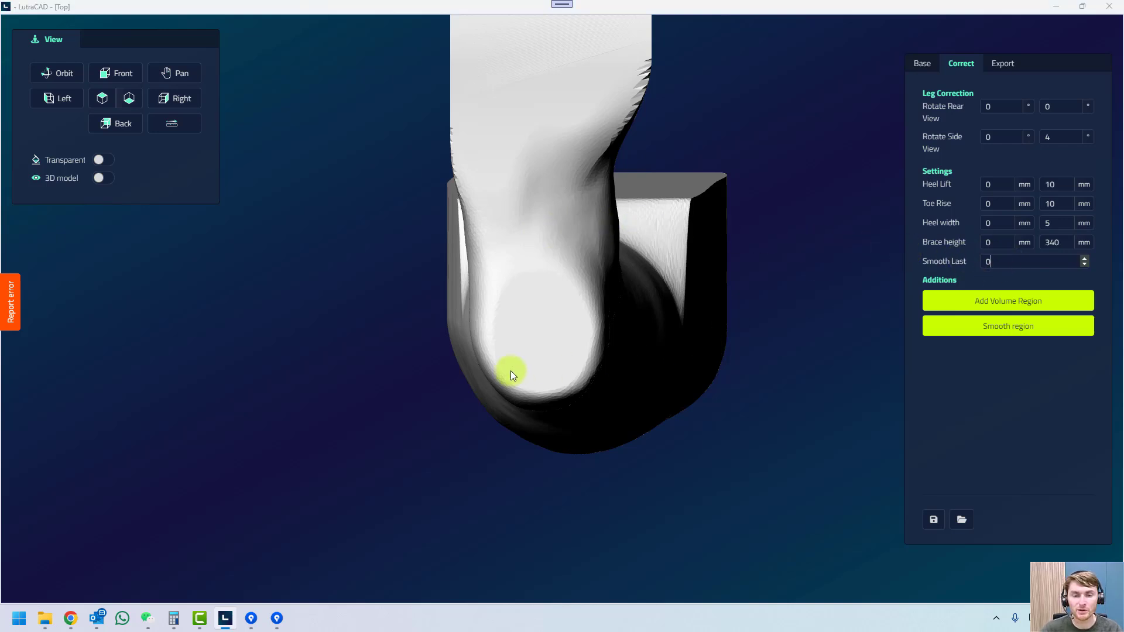
left_click_drag(511, 370, 558, 263)
left_click_drag(722, 267, 723, 299)
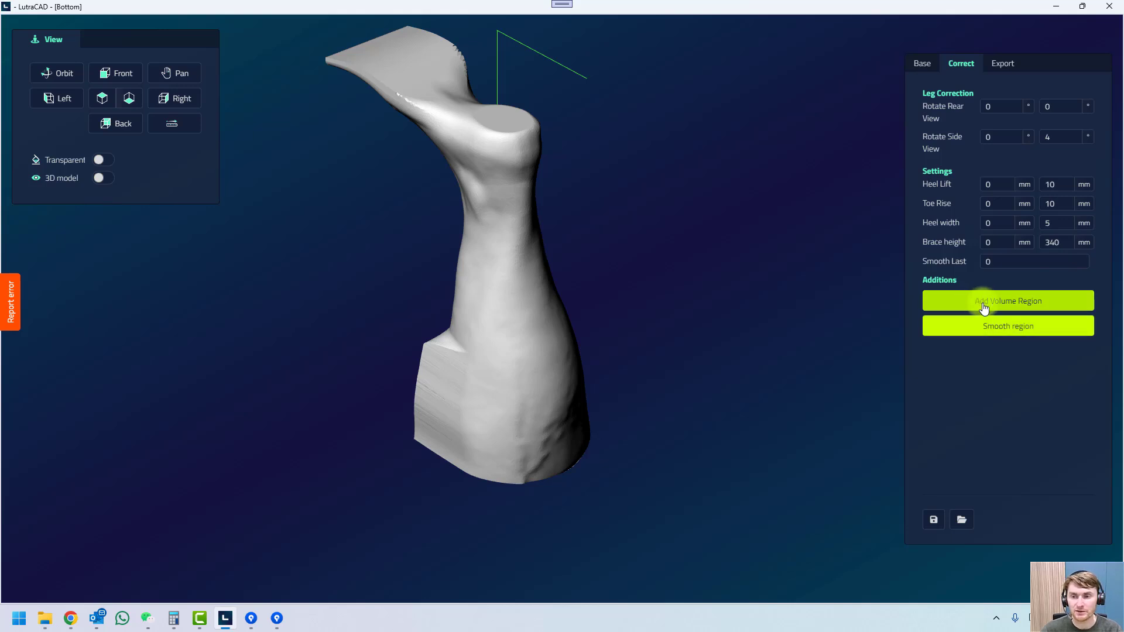
Add a volume region at a single point on the ankle bone in right side view, and inspect the resulting bulge.
left_click(179, 97)
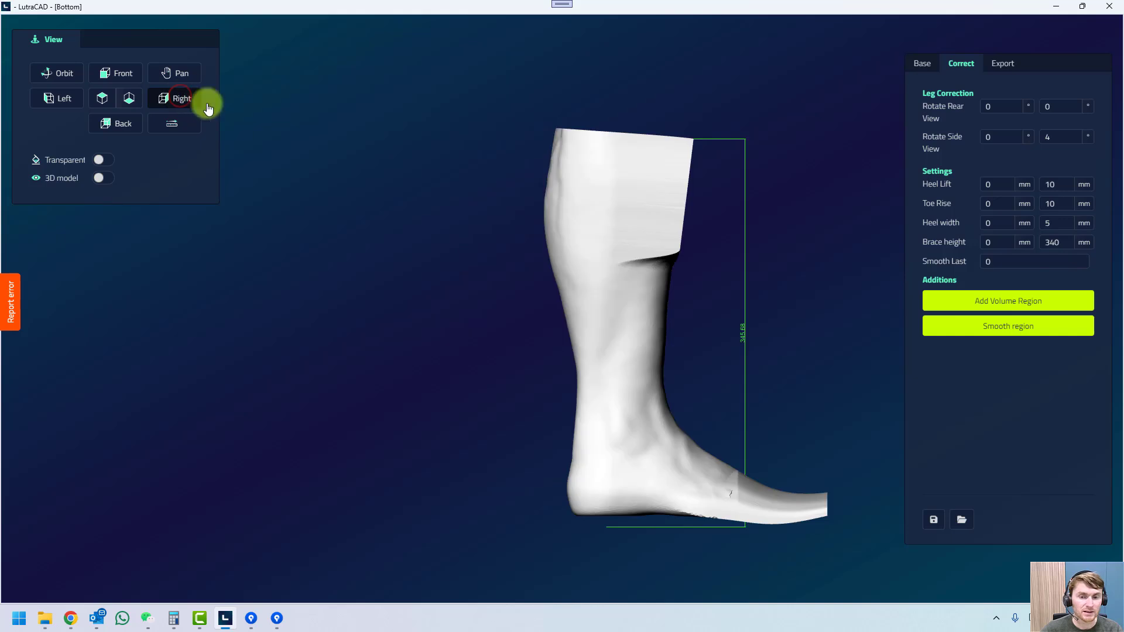
scroll(696, 465, "up", 5)
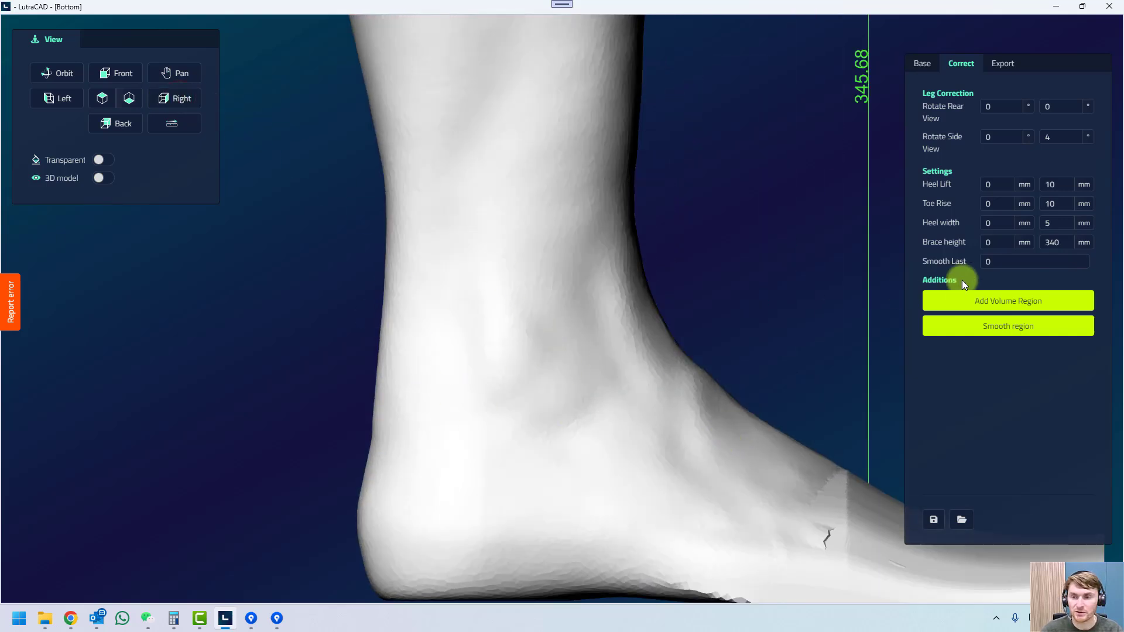
left_click(988, 307)
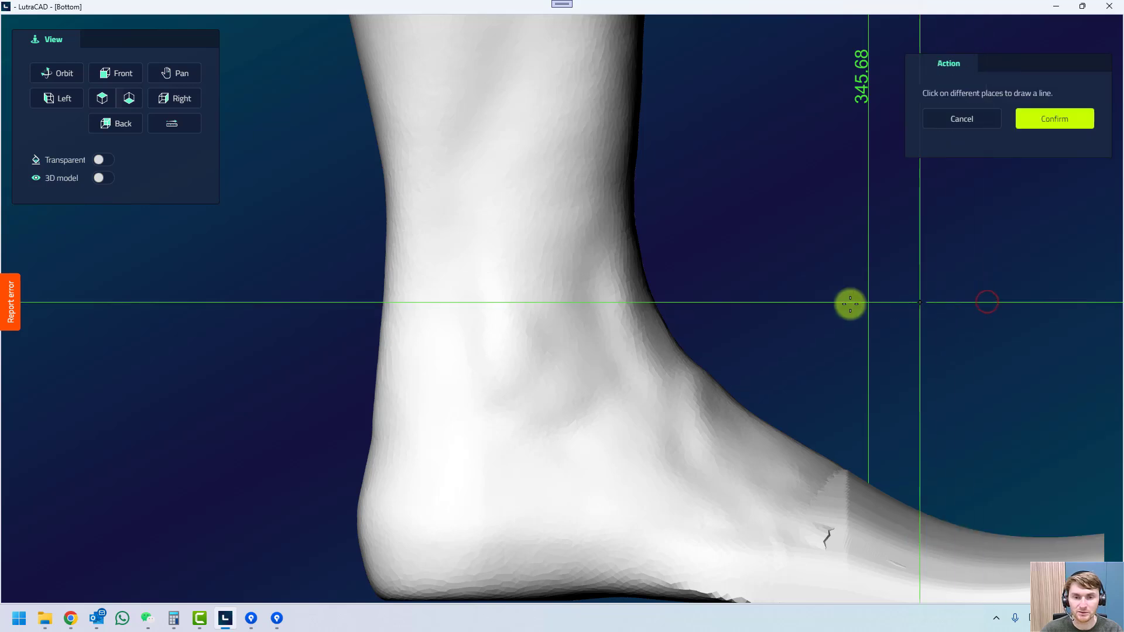
left_click(513, 345)
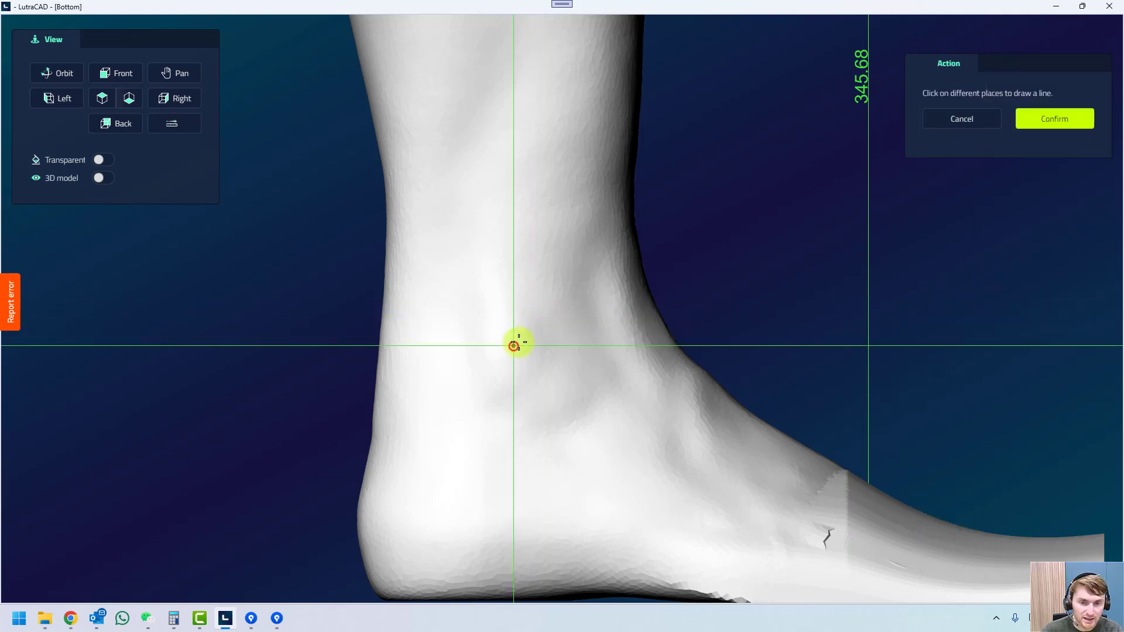
left_click(1050, 123)
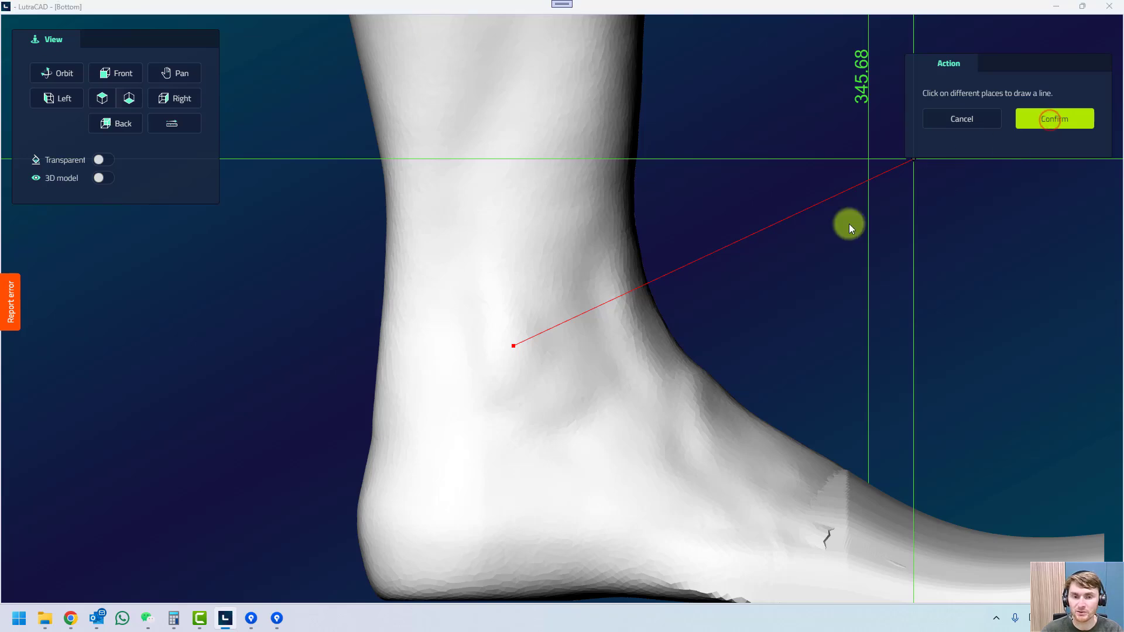
left_click_drag(603, 368, 736, 346)
Set the ankle volume region's height to 10 mm and inspect the resulting bulge from several angles.
left_click_drag(1025, 327, 926, 327)
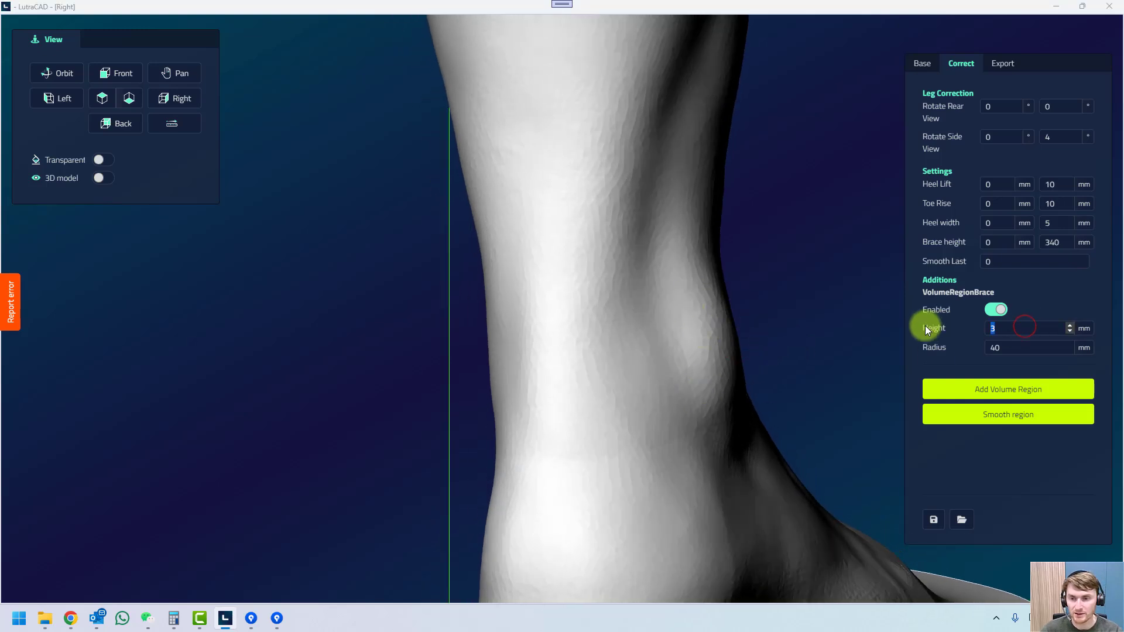
type("10")
left_click(842, 313)
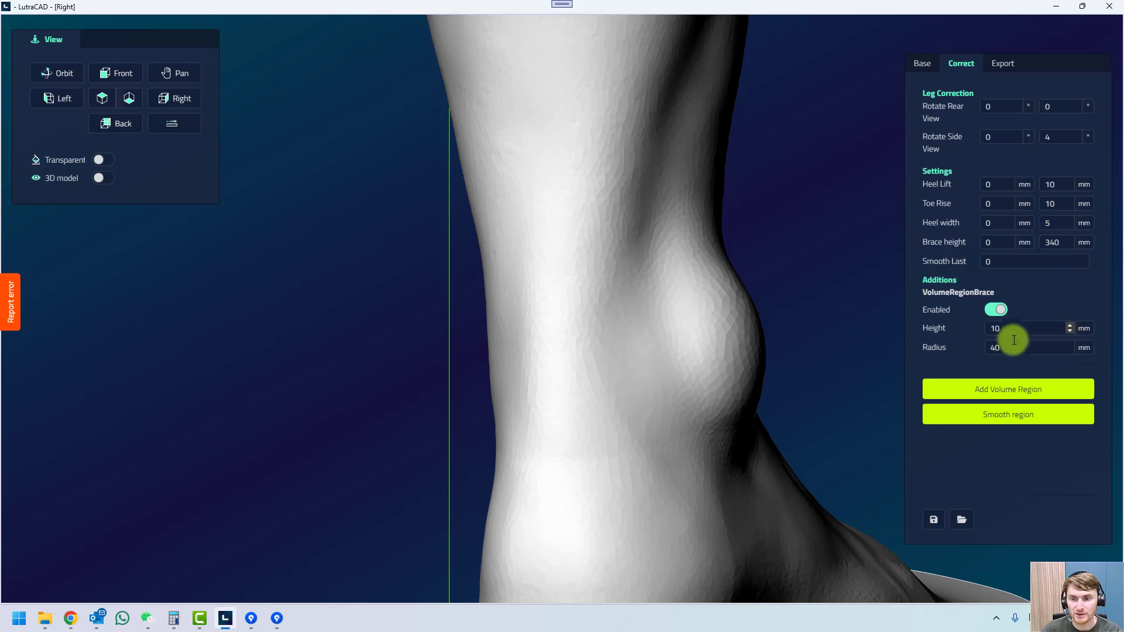
left_click_drag(873, 329, 823, 333)
left_click(992, 330)
left_click_drag(992, 329, 936, 327)
mouse_move(816, 271)
left_mouse_down()
mouse_move(788, 232)
mouse_move(825, 275)
left_mouse_up()
left_click_drag(833, 284, 862, 293)
Set the ankle volume region's height back to 3 mm.
left_click_drag(1015, 327, 926, 328)
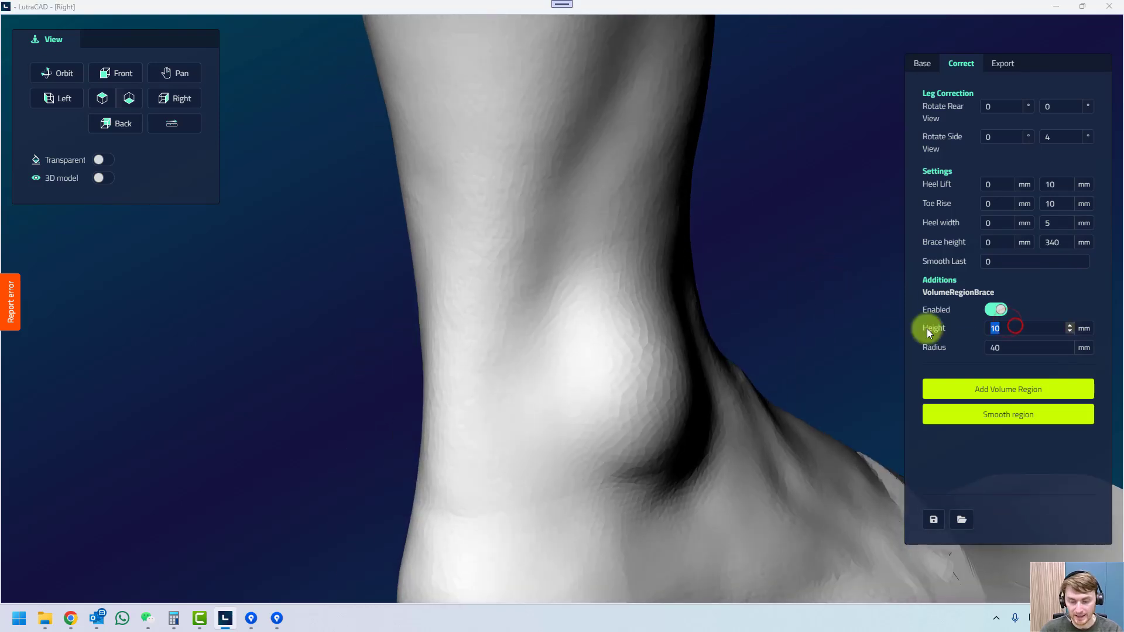
type("3")
left_click(834, 269)
Add a second volume region at one point on the sole's outer midfoot edge, and set its radius to 20 mm.
left_click_drag(608, 189, 431, 261)
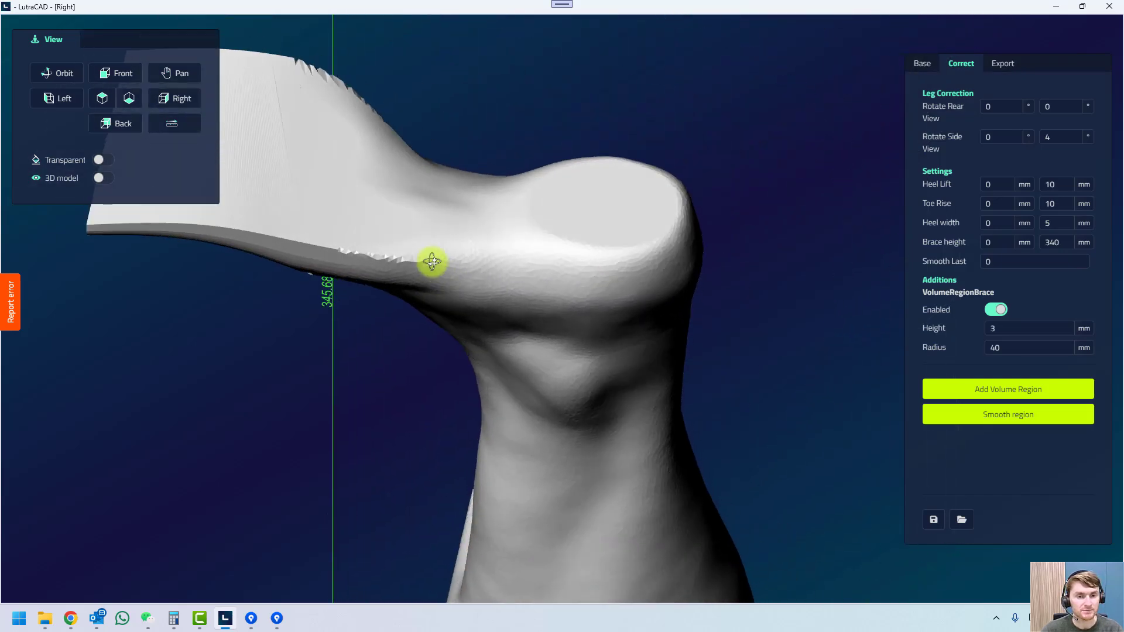
left_click(974, 389)
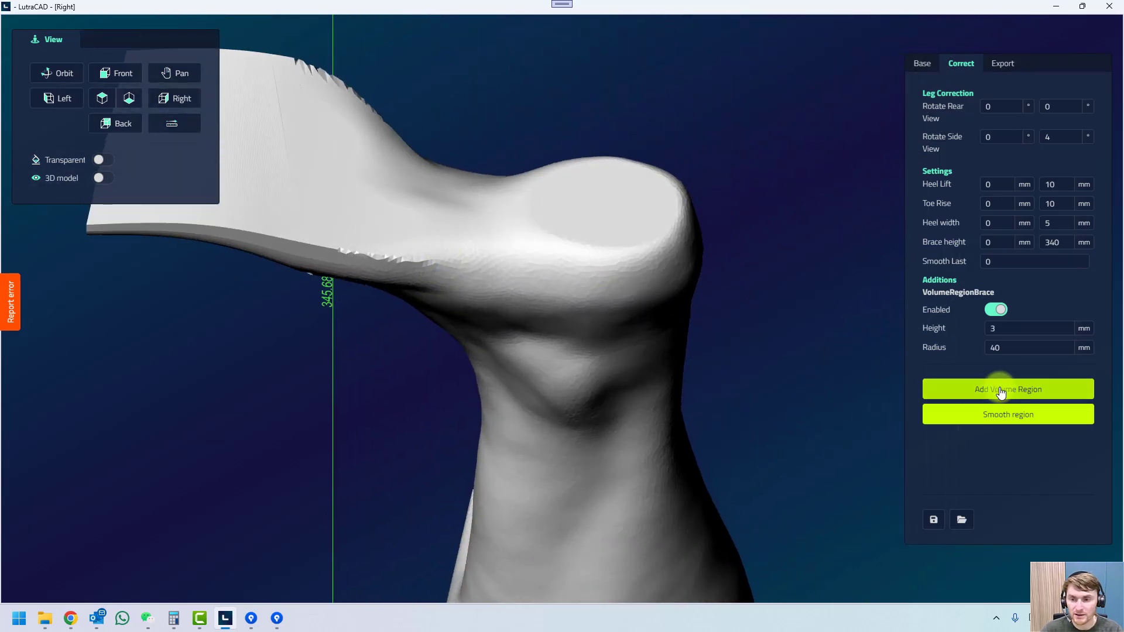
left_click(436, 263)
left_click(1047, 120)
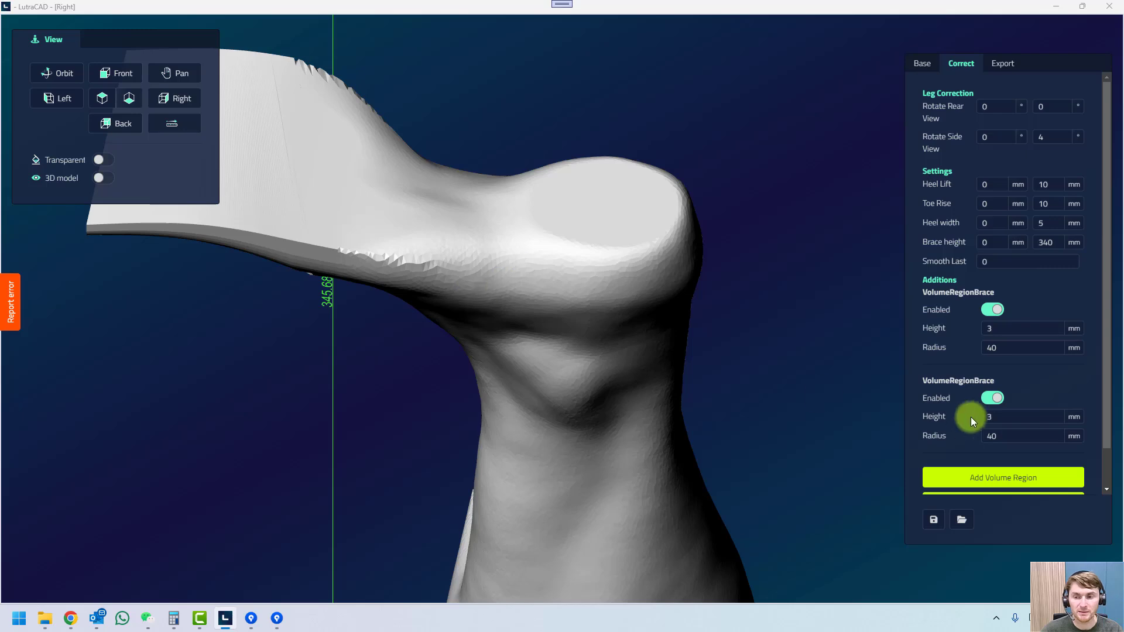
left_click(1020, 435)
type("20")
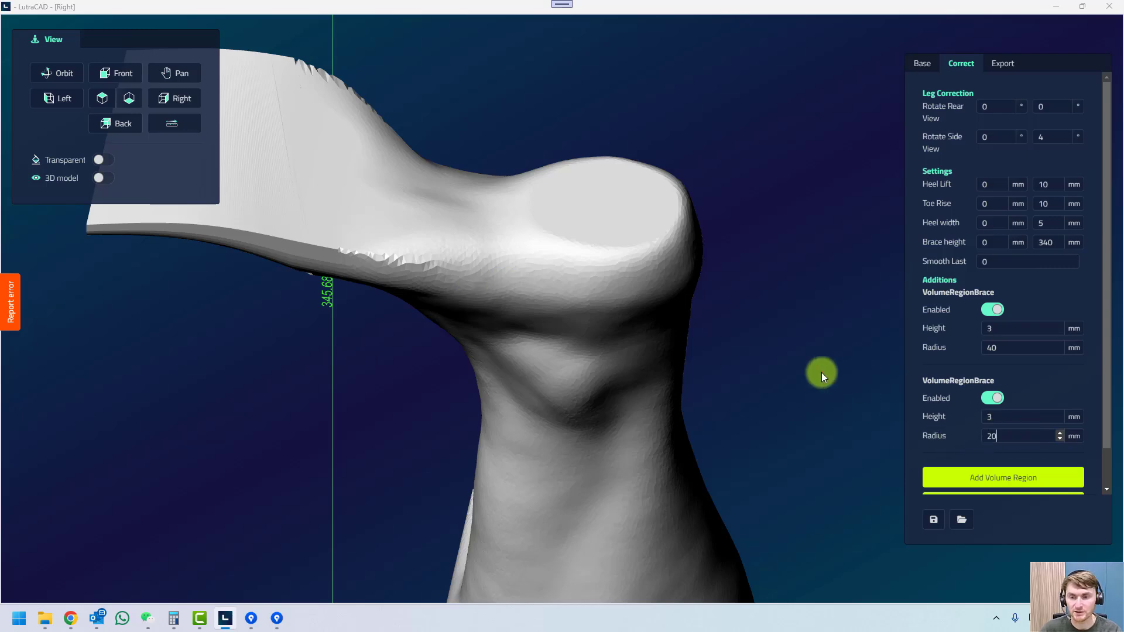
left_click(821, 373)
Try a 30 mm radius on the midfoot volume region in a close side view, and return it to 20 mm.
left_click_drag(694, 379, 479, 168)
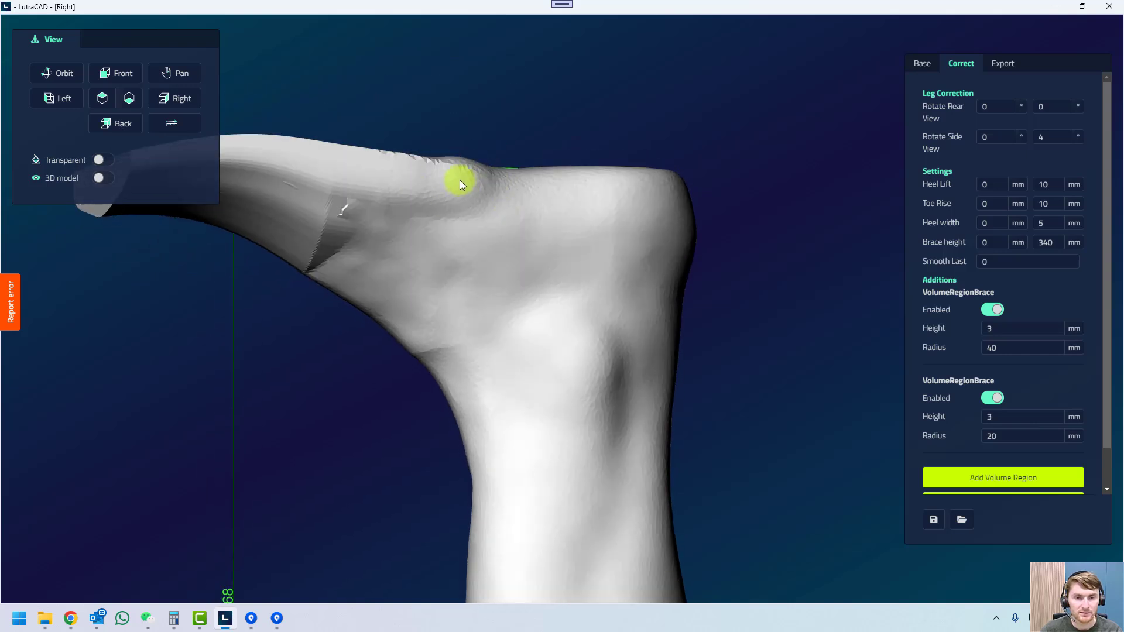
scroll(459, 180, "up", 4)
left_click_drag(1021, 434, 870, 420)
type("30")
left_click(877, 423)
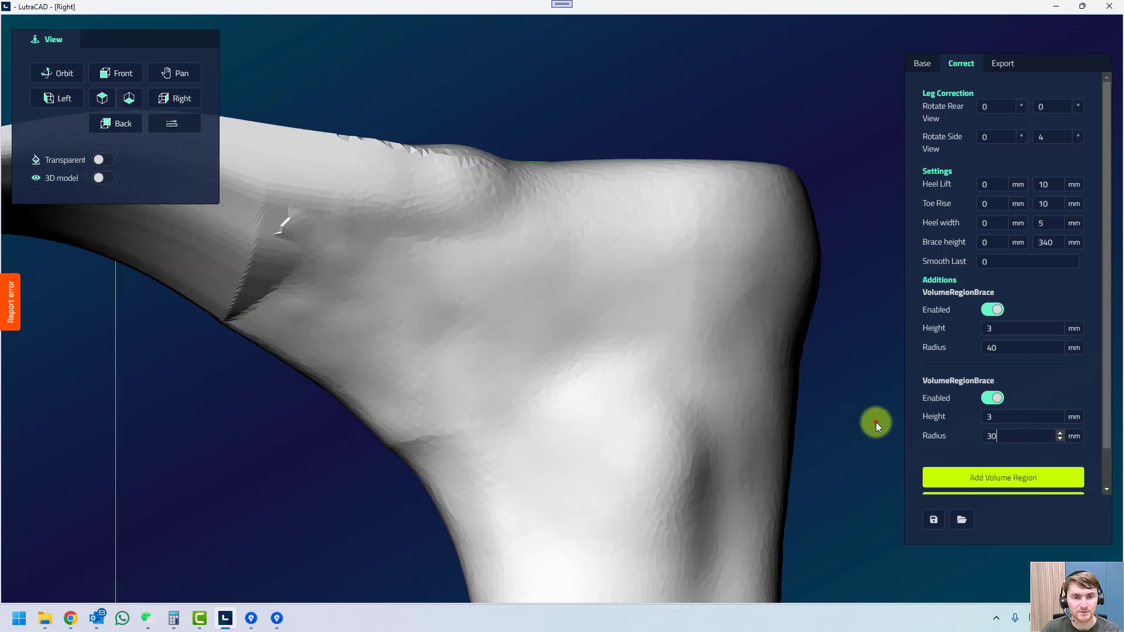
left_click_drag(1048, 436, 836, 421)
type("20")
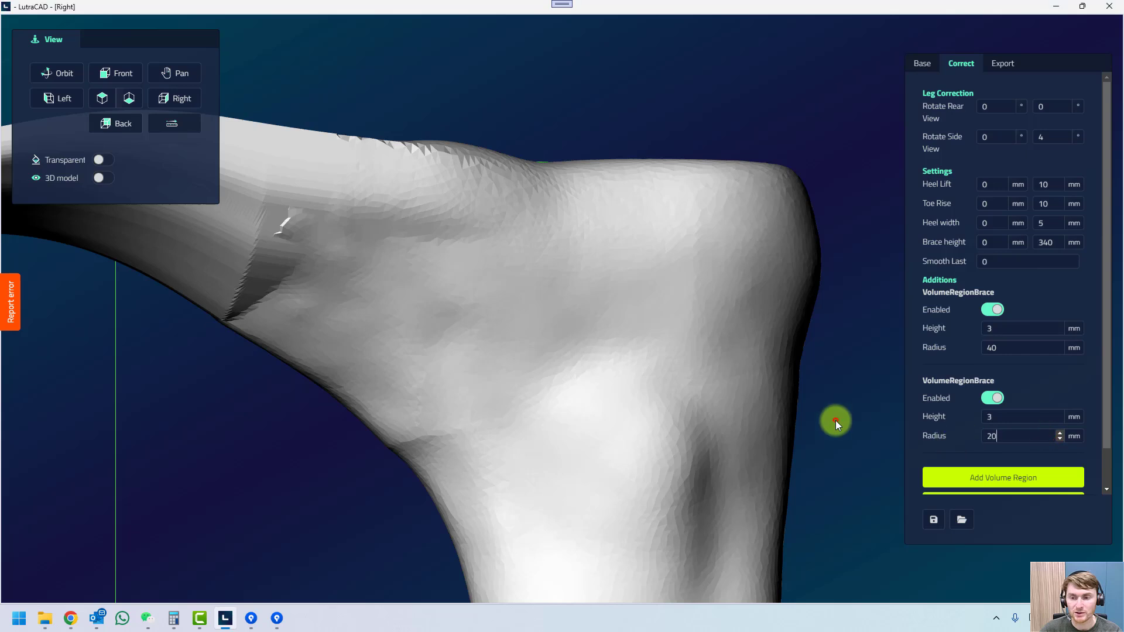
left_click(835, 421)
Add a third volume region along a line across the sole just in front of the heel, and inspect its shape.
left_click(127, 97)
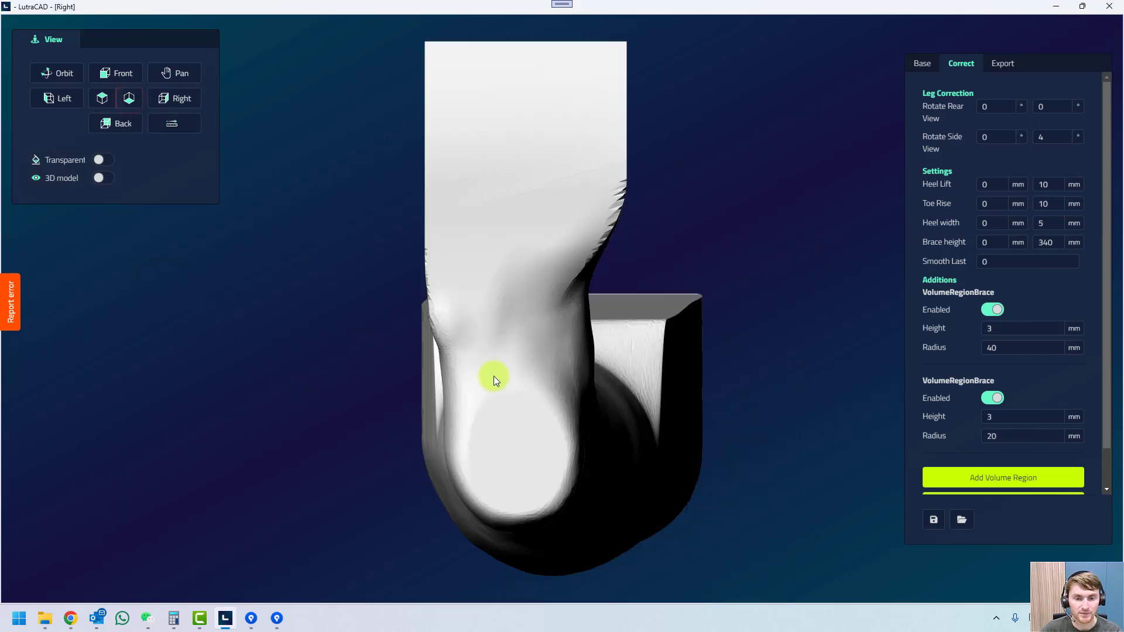
left_click(971, 477)
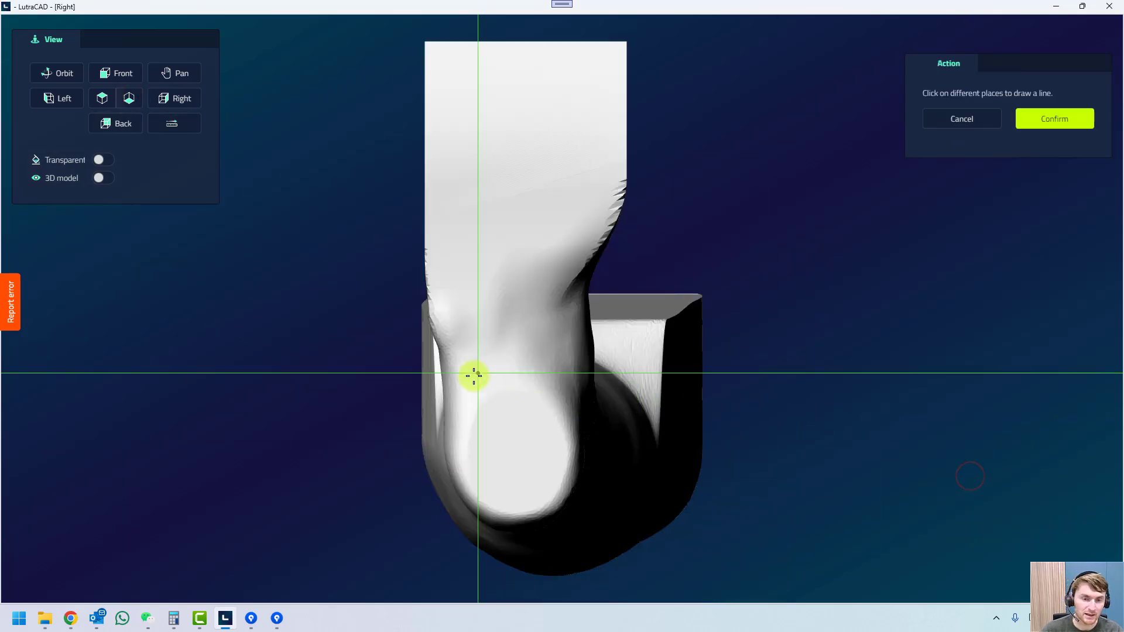
left_click(563, 387)
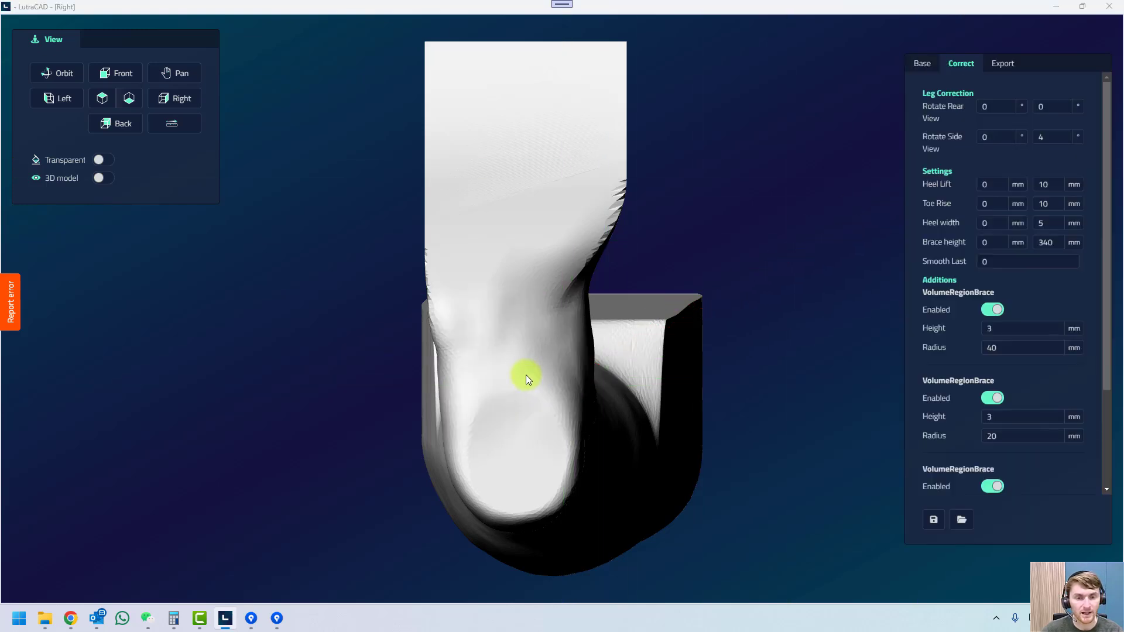
left_click_drag(562, 374, 487, 348)
scroll(571, 157, "up", 5)
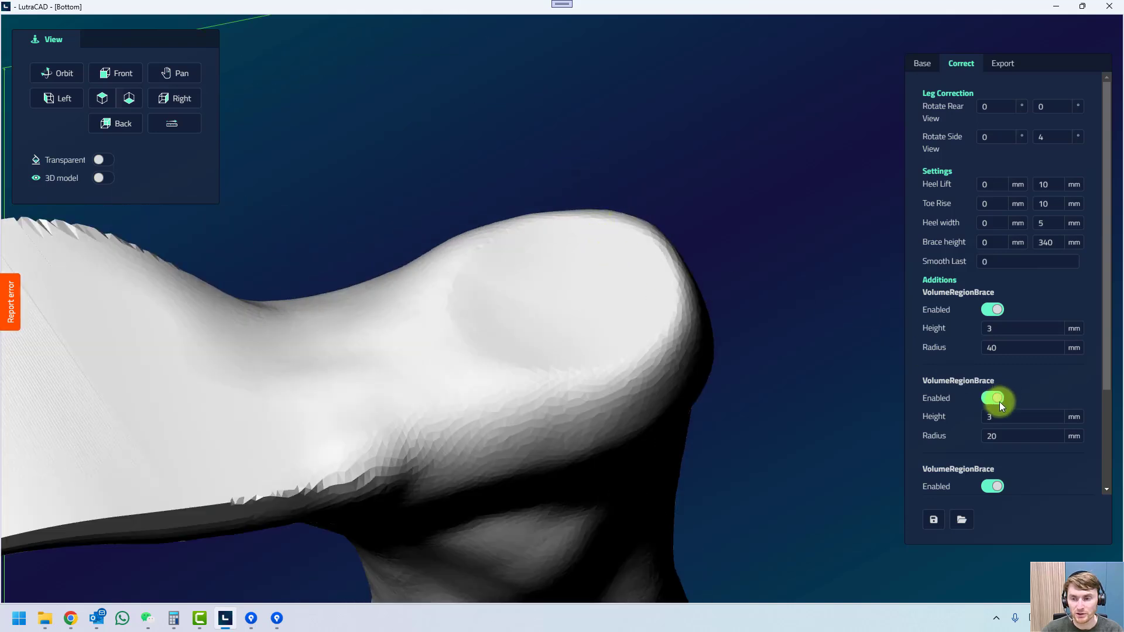
Set the height of the volume region in front of the heel to -2 mm.
scroll(1007, 410, "down", 3)
left_click_drag(1001, 376, 929, 373)
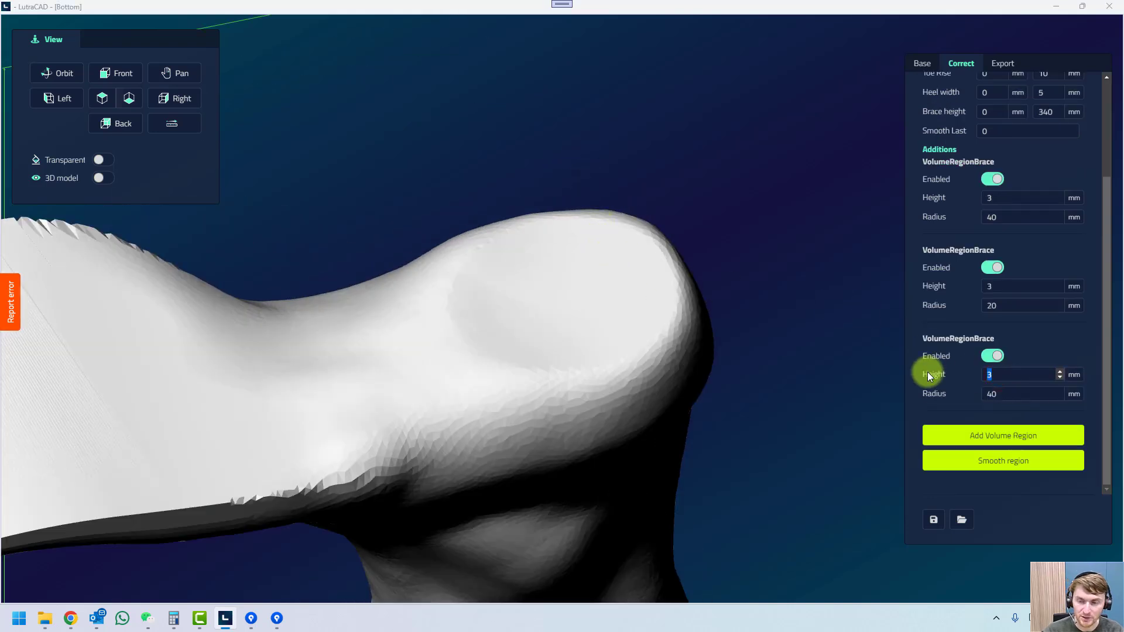
type("-2")
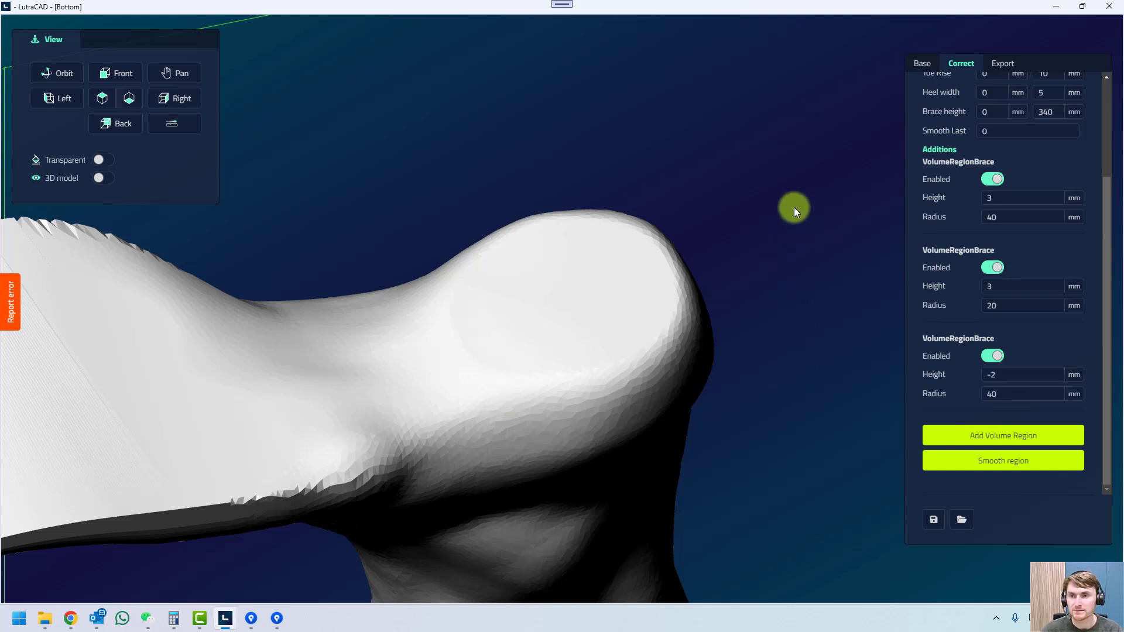
Export the corrected model as an STL file named "AFO model" in the Downloads folder.
left_click(1002, 65)
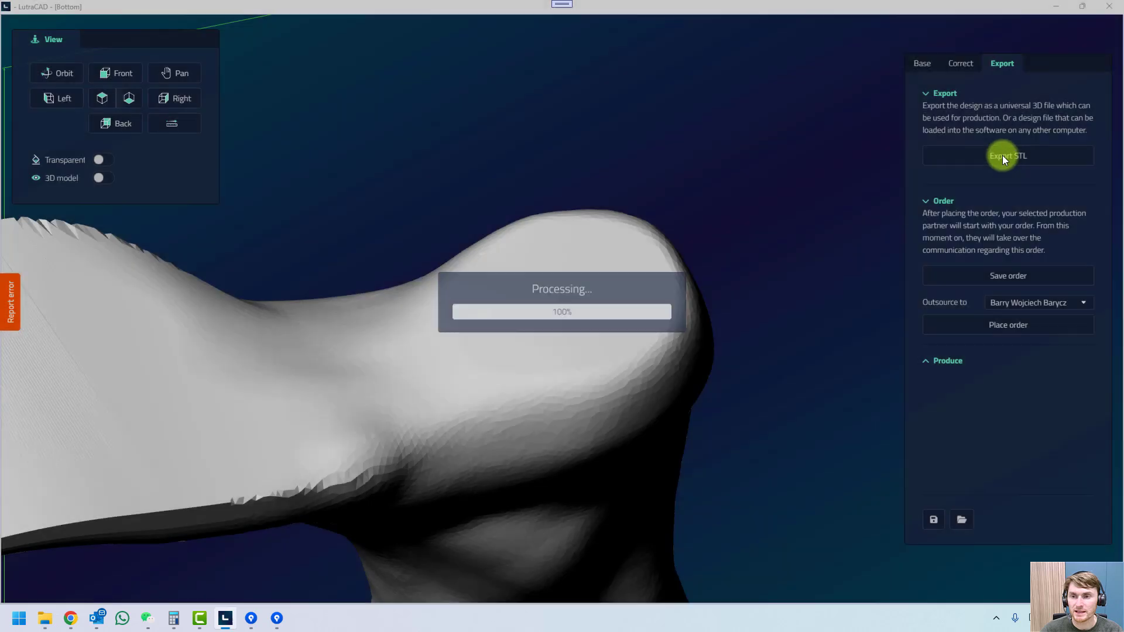
left_click(1008, 157)
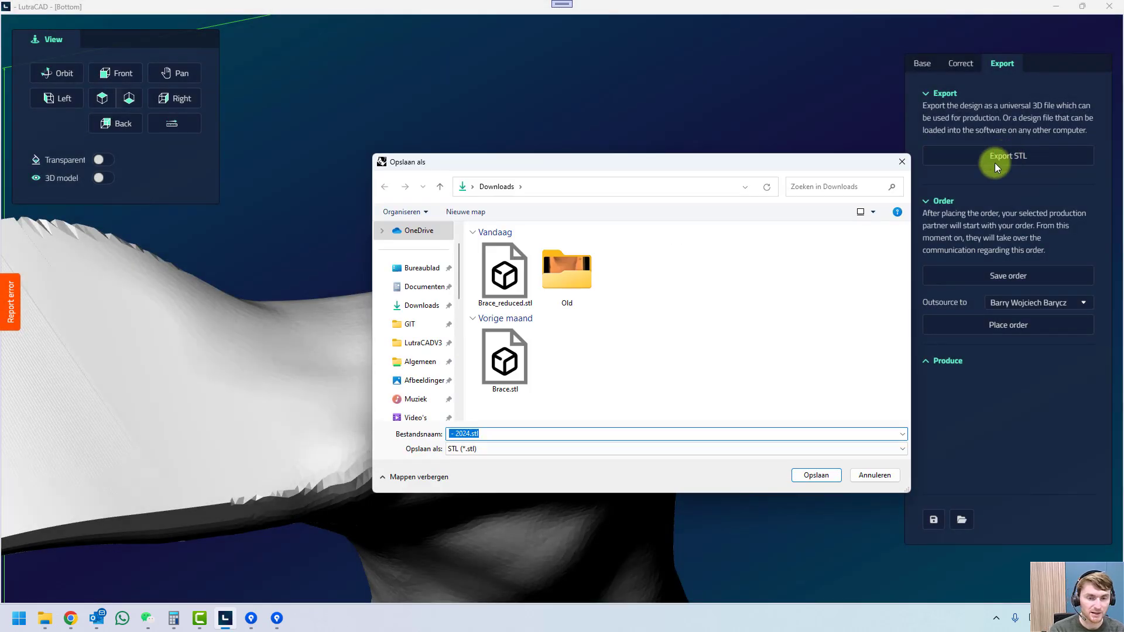
type("AFO model")
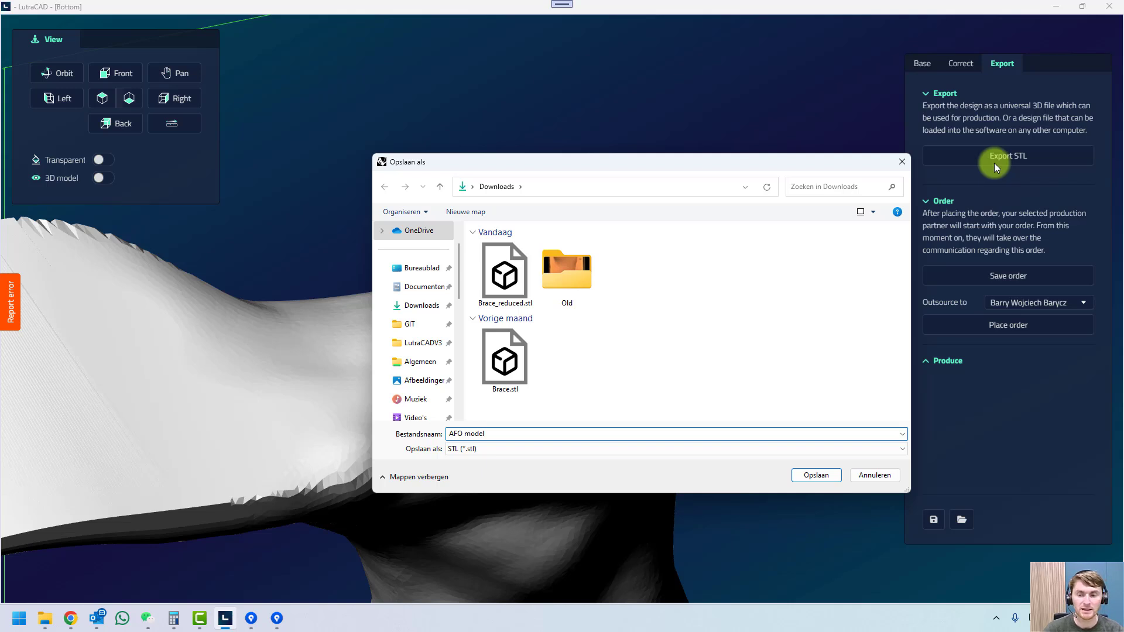